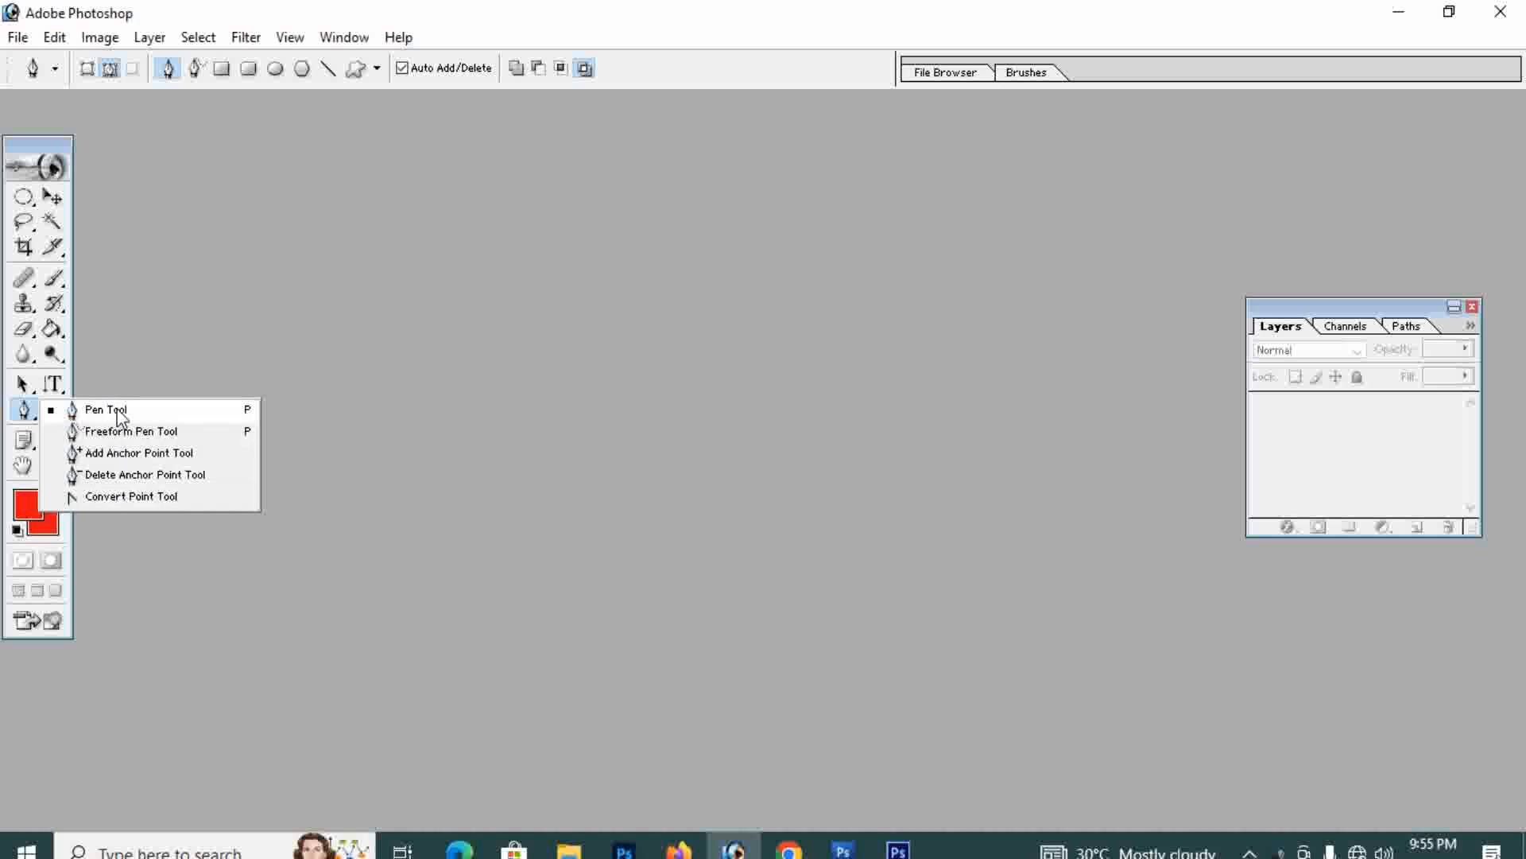
# Step: Open the photo F_M_0742 from the Photos folder on drive H in Photoshop
pyautogui.click(121, 412)
pyautogui.hotkey('alt', 'Tab')
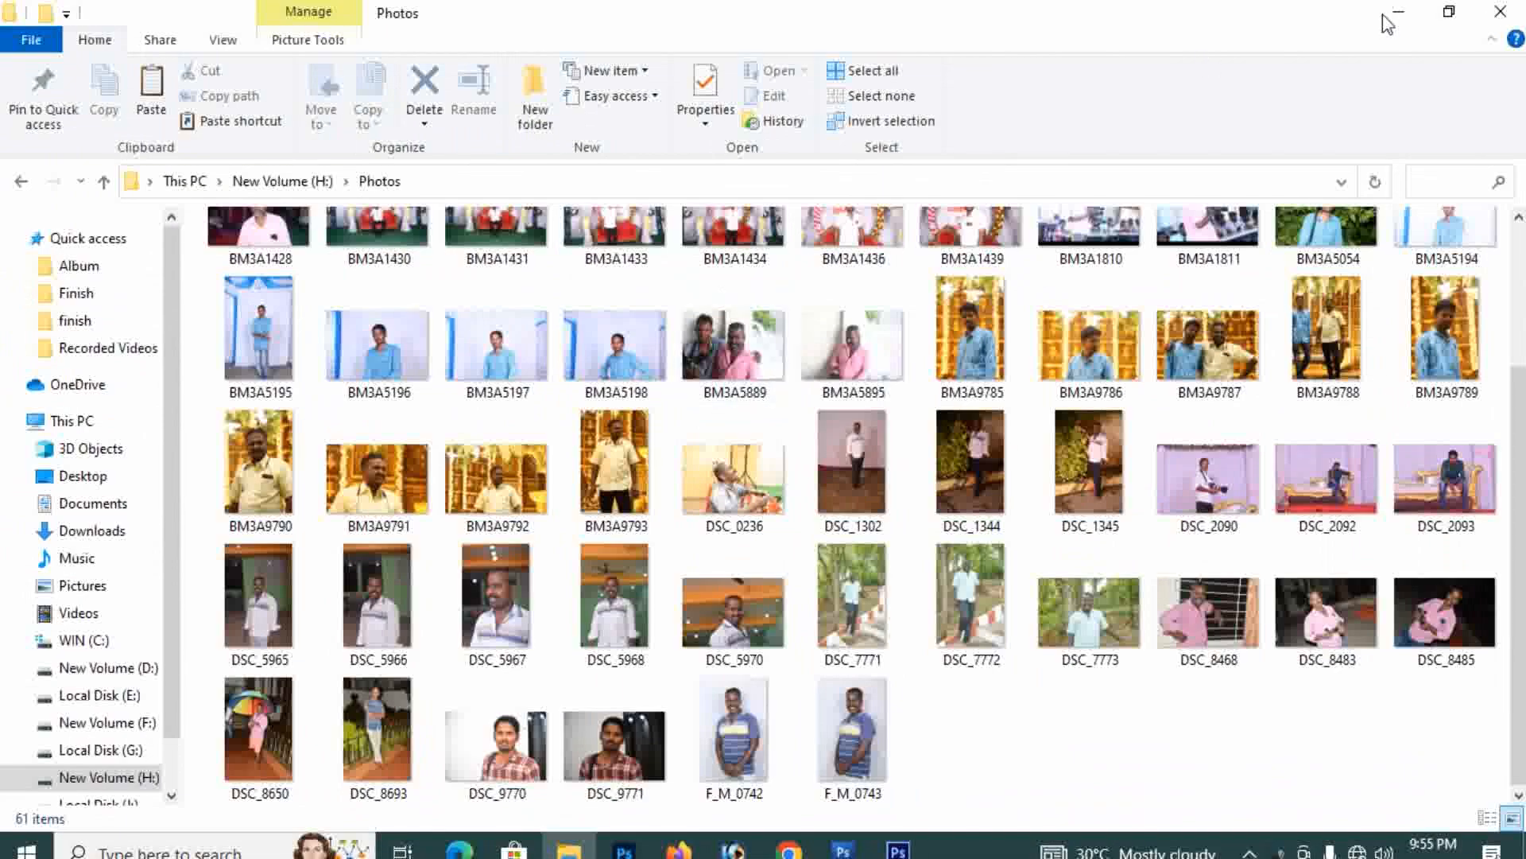
pyautogui.click(1448, 12)
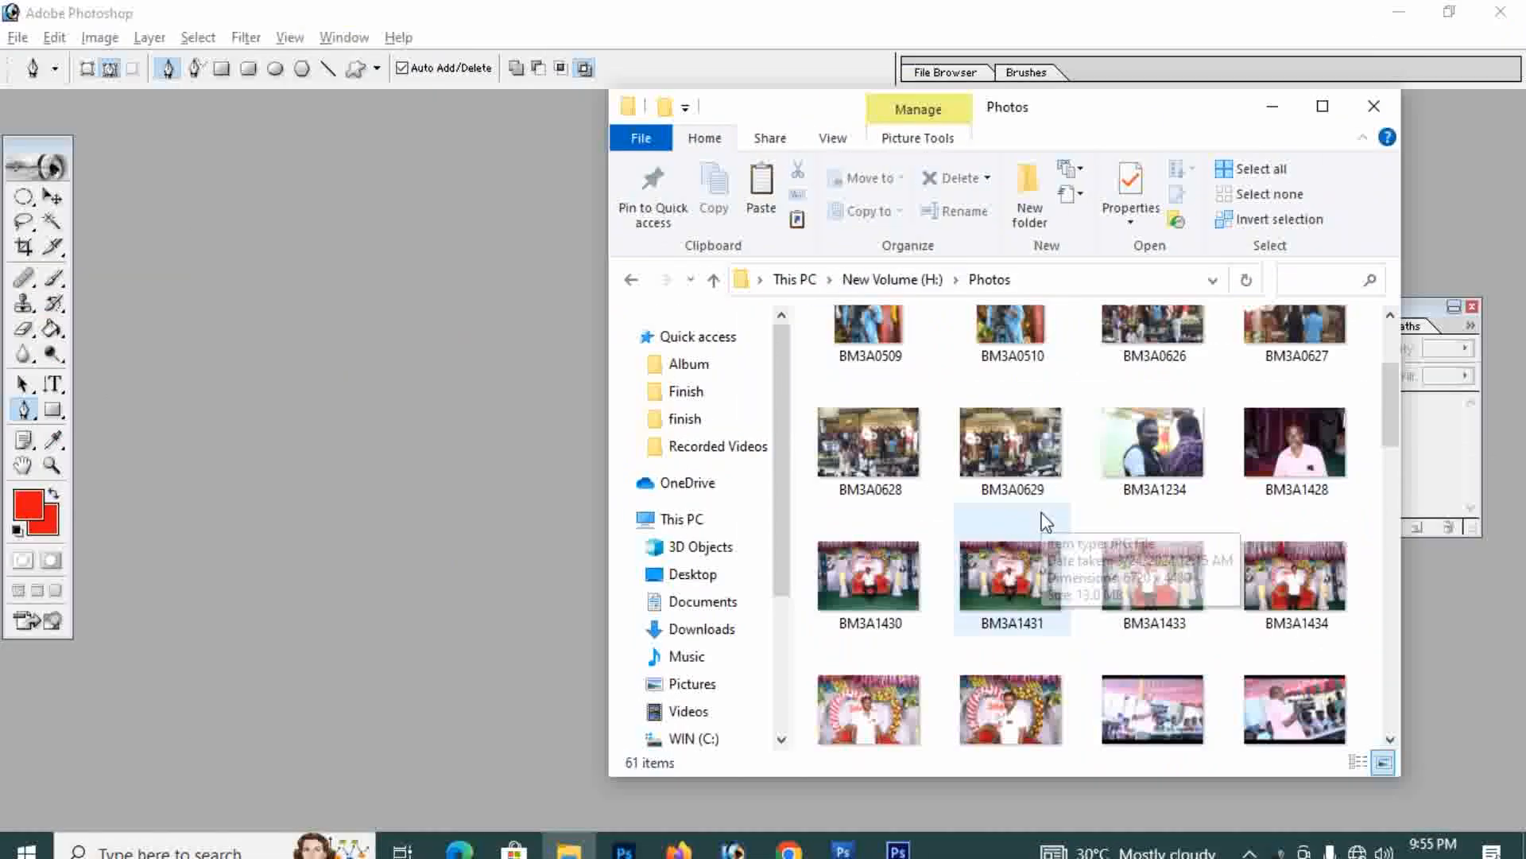
pyautogui.scroll(-5, 1044, 523)
pyautogui.scroll(-3, 1047, 517)
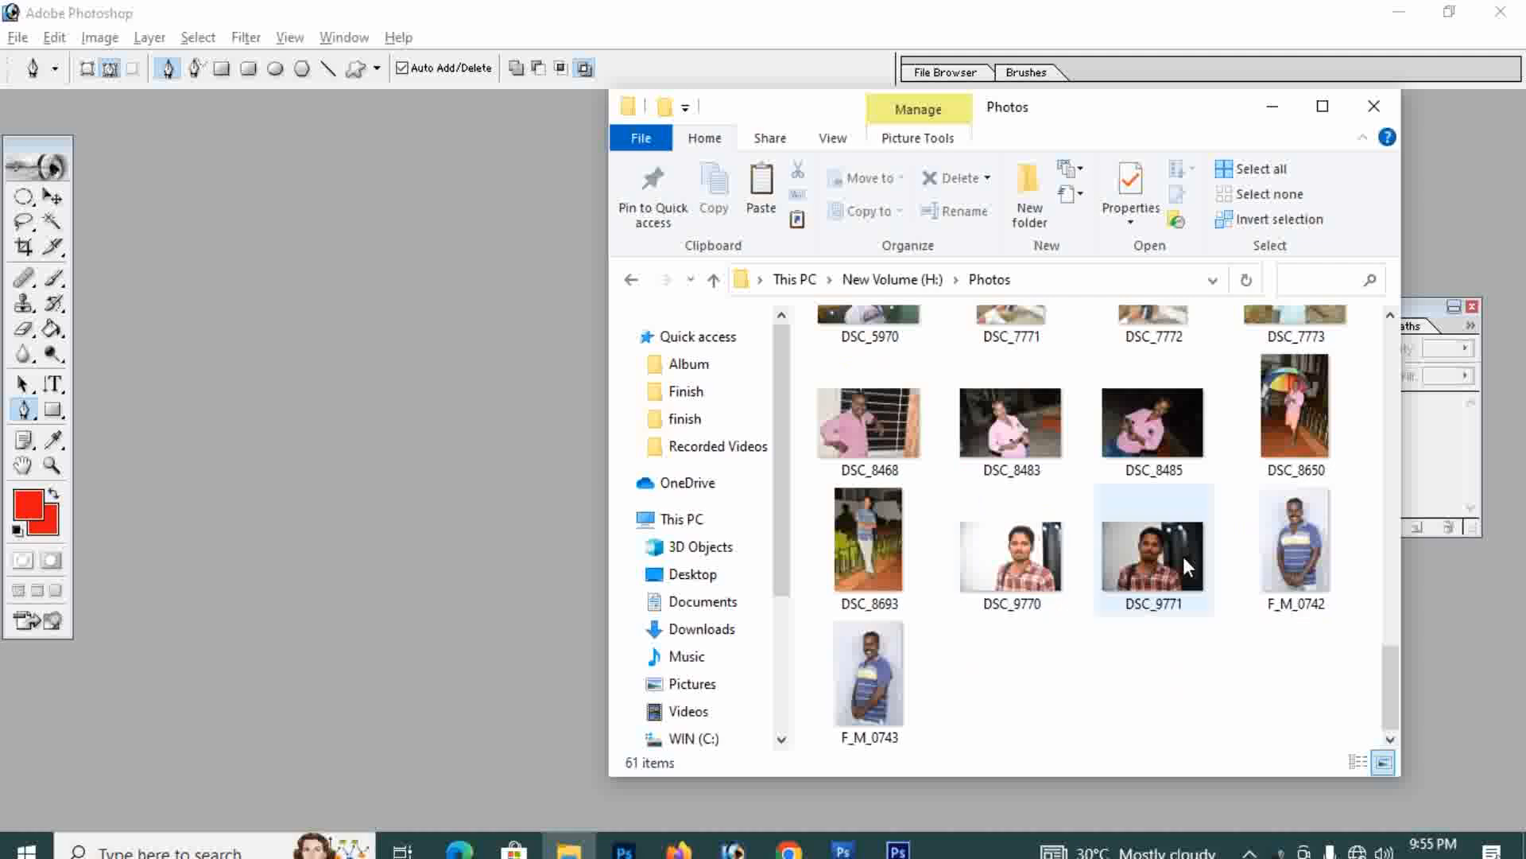
pyautogui.moveTo(1293, 530); pyautogui.dragTo(404, 520)
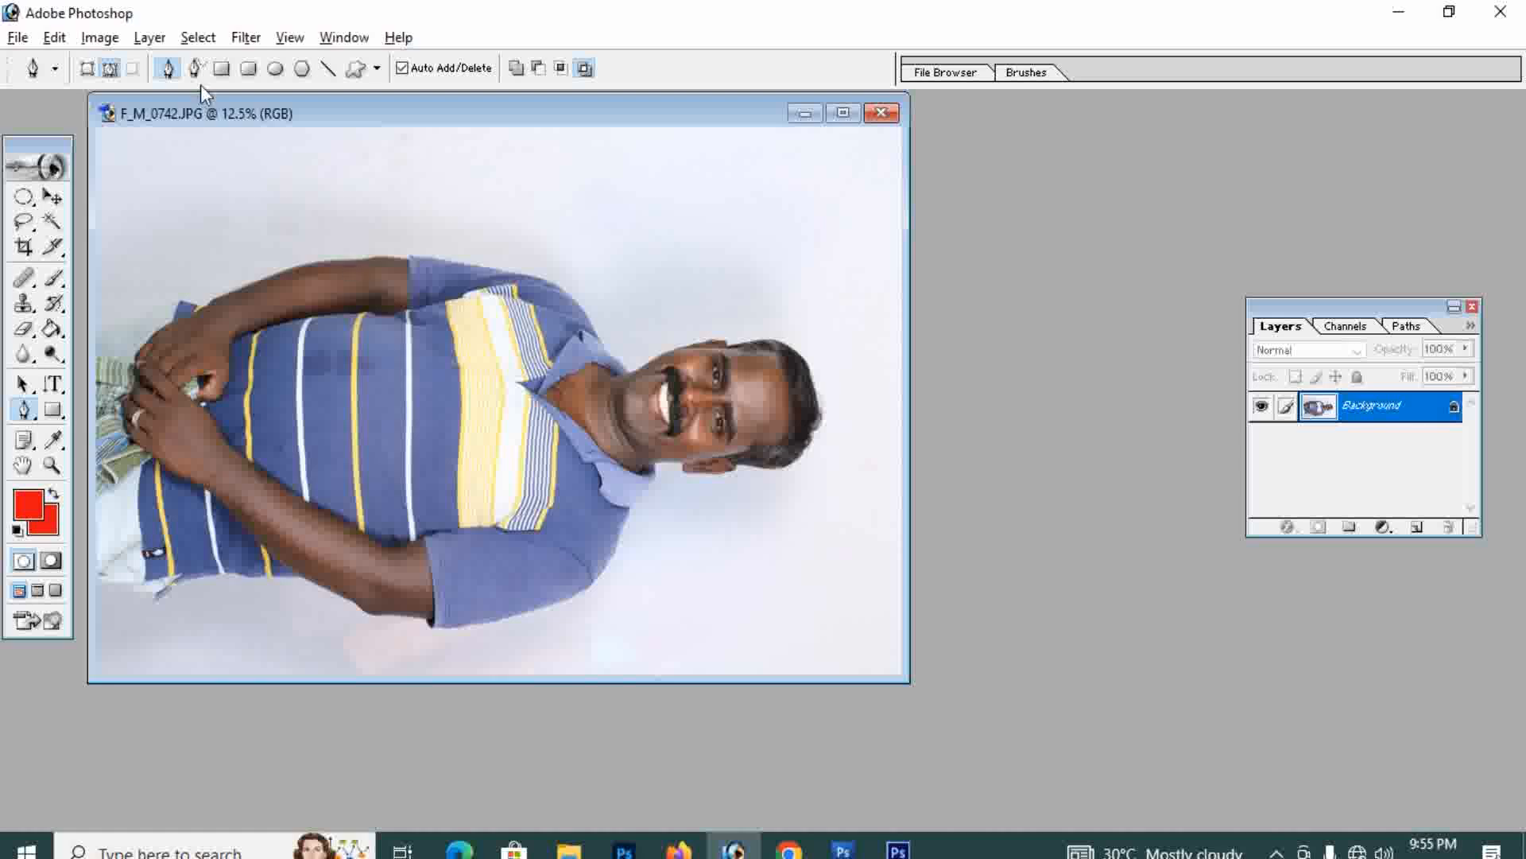
# Step: Rotate the canvas 90° CCW so the man stands upright, and show the image in full-screen mode
pyautogui.click(89, 40)
pyautogui.moveTo(260, 259)
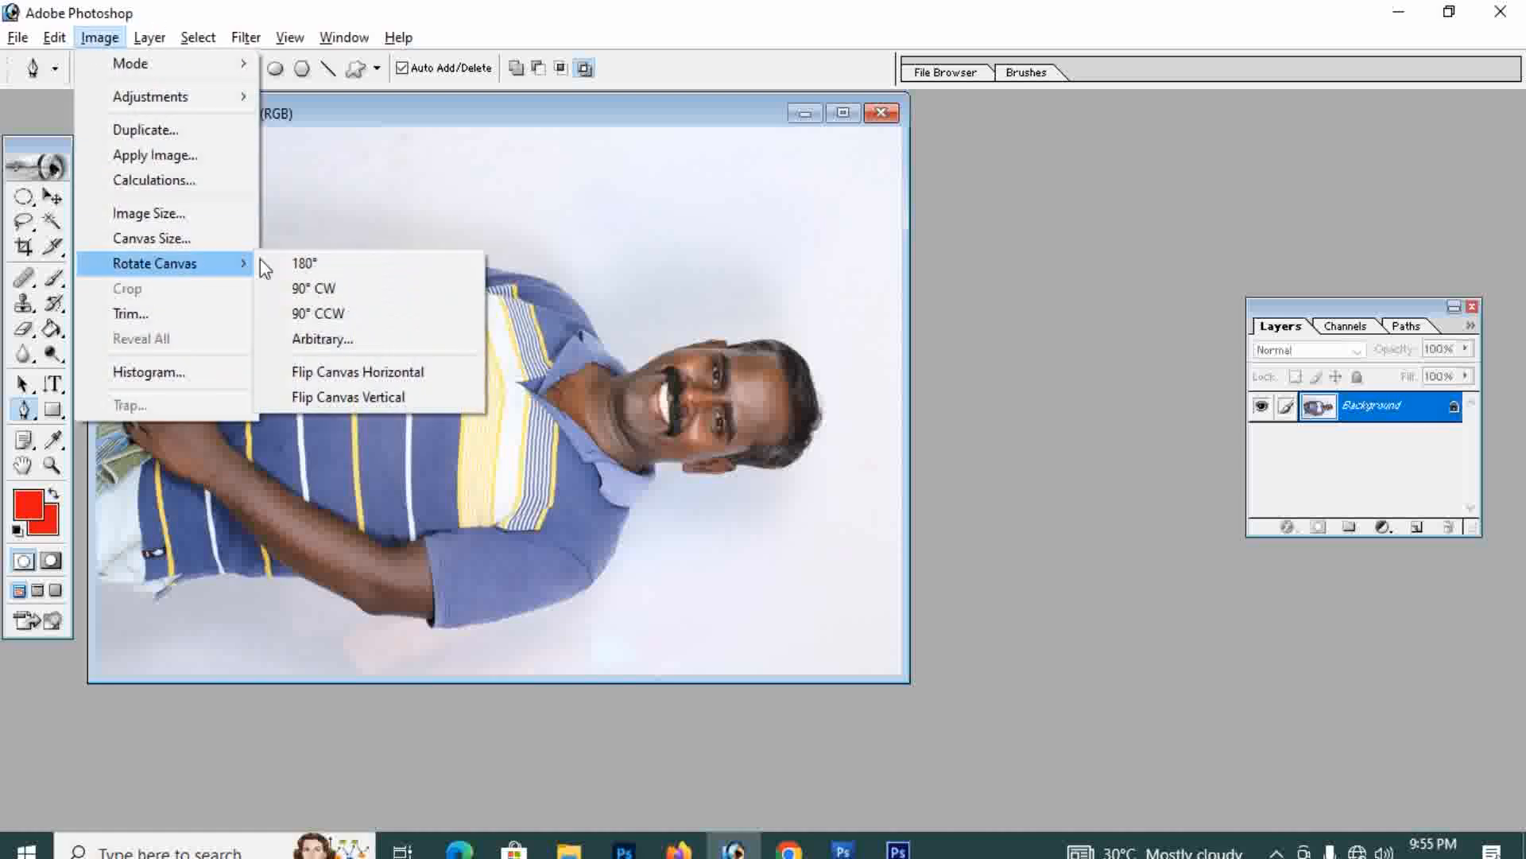
pyautogui.click(322, 313)
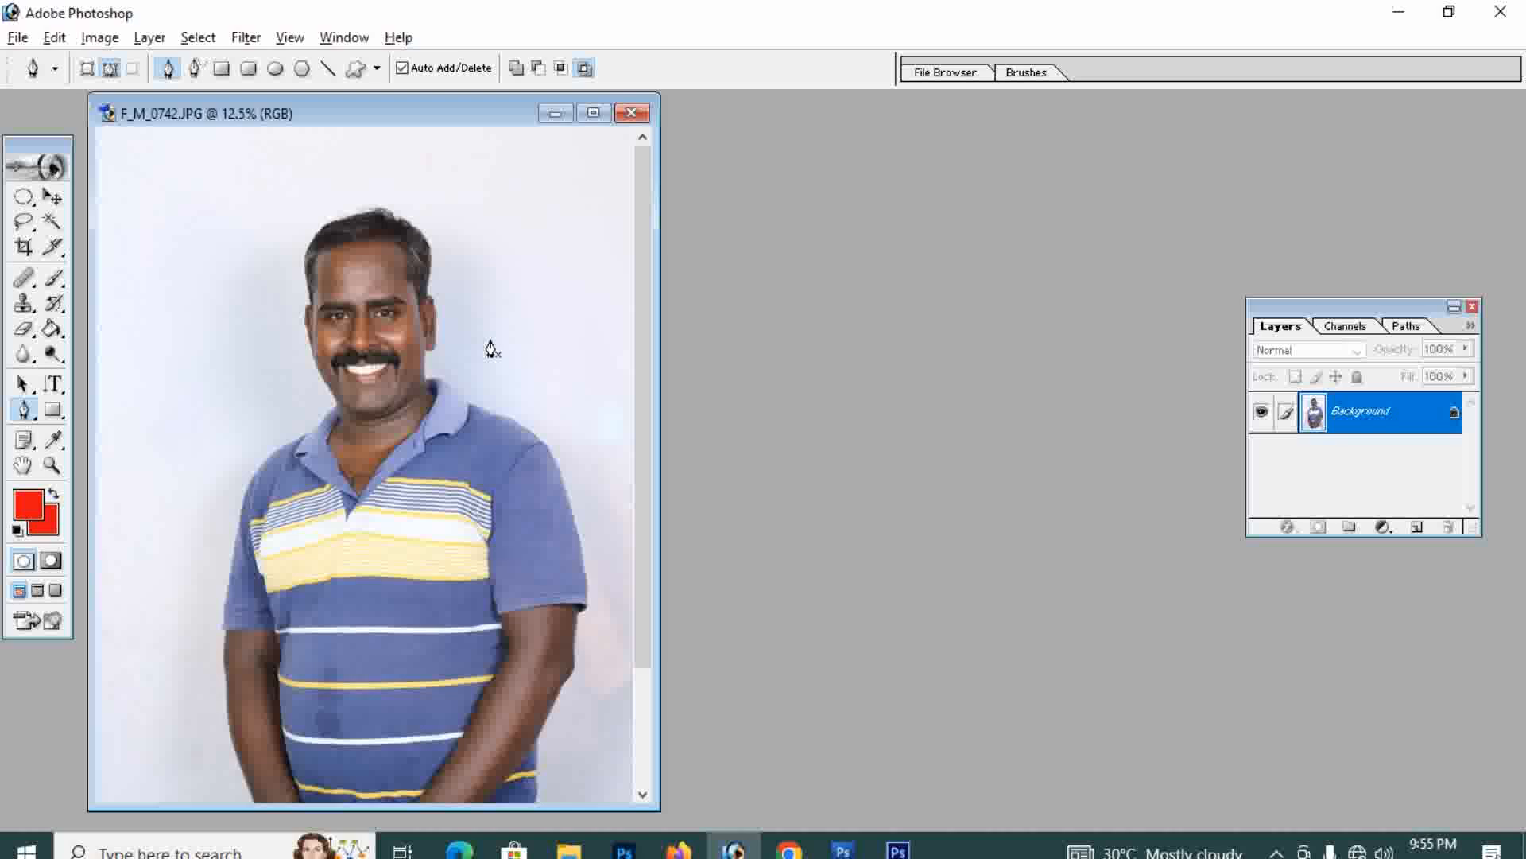
pyautogui.press('f')
# Step: Examine the head's outline along the hair and ear at several zoom levels, with the Pen tool selected
pyautogui.keyDown('ctrl'); pyautogui.click(824, 276); pyautogui.keyUp('ctrl')
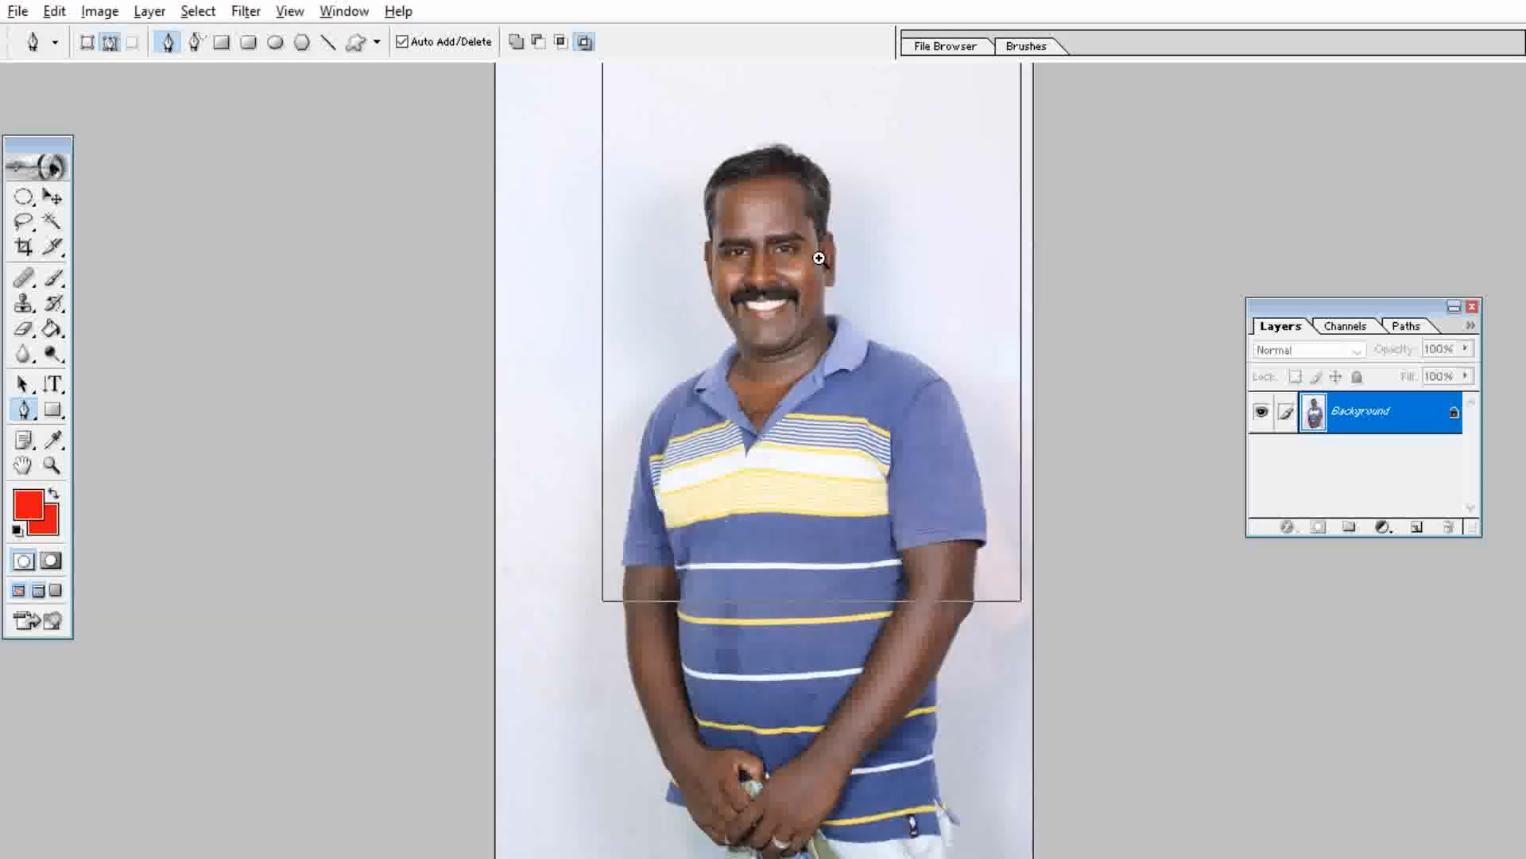
pyautogui.keyDown('ctrl'); pyautogui.click(821, 280); pyautogui.keyUp('ctrl')
pyautogui.keyDown('ctrl'); pyautogui.click(807, 322); pyautogui.keyUp('ctrl')
pyautogui.keyDown('ctrl'); pyautogui.click(807, 322); pyautogui.keyUp('ctrl')
pyautogui.moveTo(698, 526); pyautogui.dragTo(694, 278)
pyautogui.keyDown('ctrl'); pyautogui.click(706, 298); pyautogui.keyUp('ctrl')
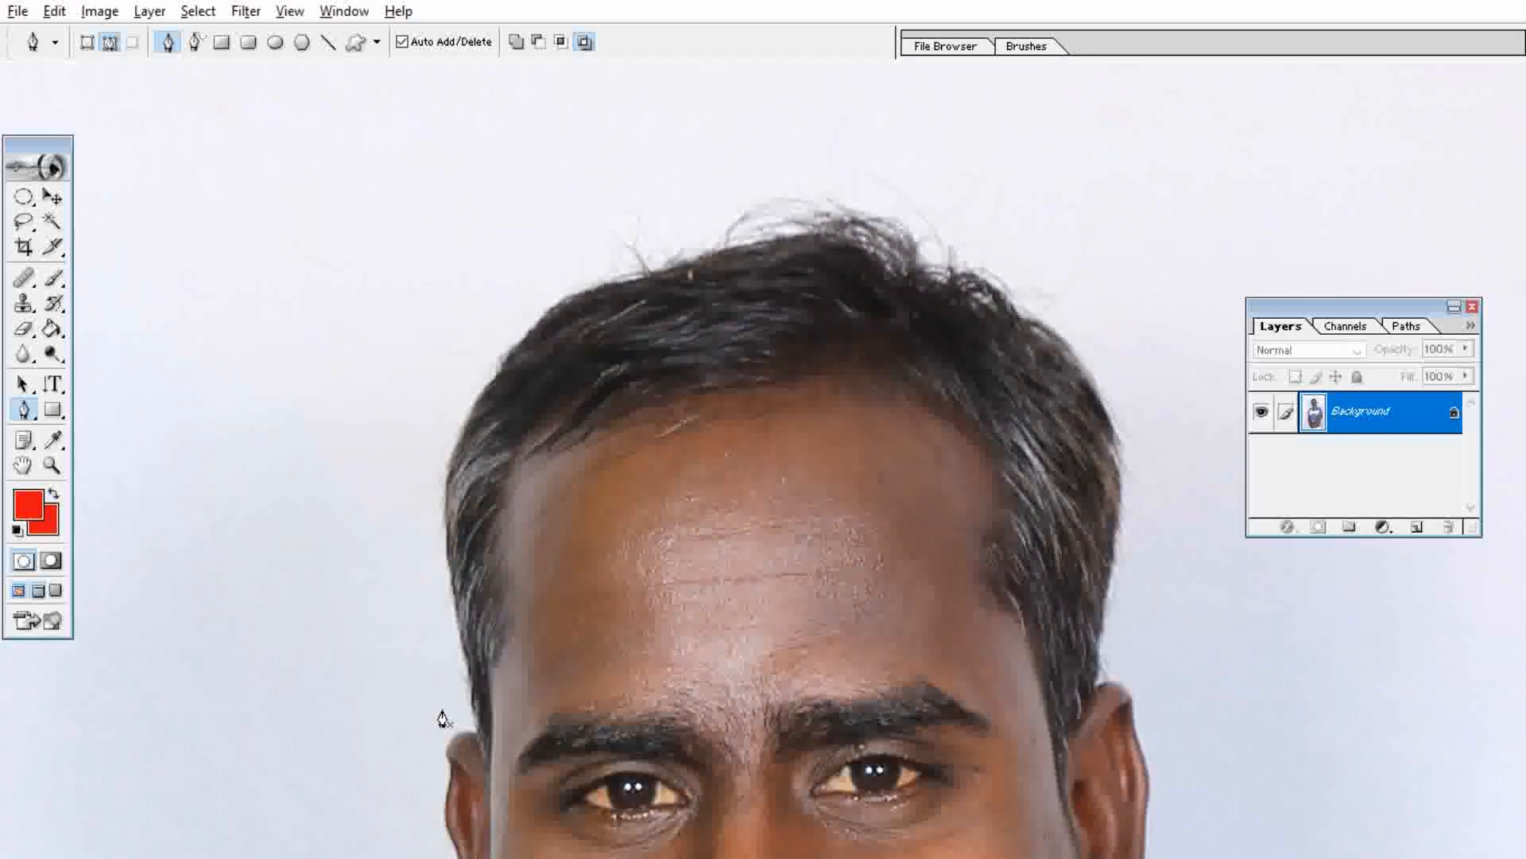
pyautogui.keyDown('ctrl'); pyautogui.click(580, 593); pyautogui.keyUp('ctrl')
pyautogui.moveTo(610, 634); pyautogui.dragTo(470, 789)
pyautogui.rightClick(31, 411)
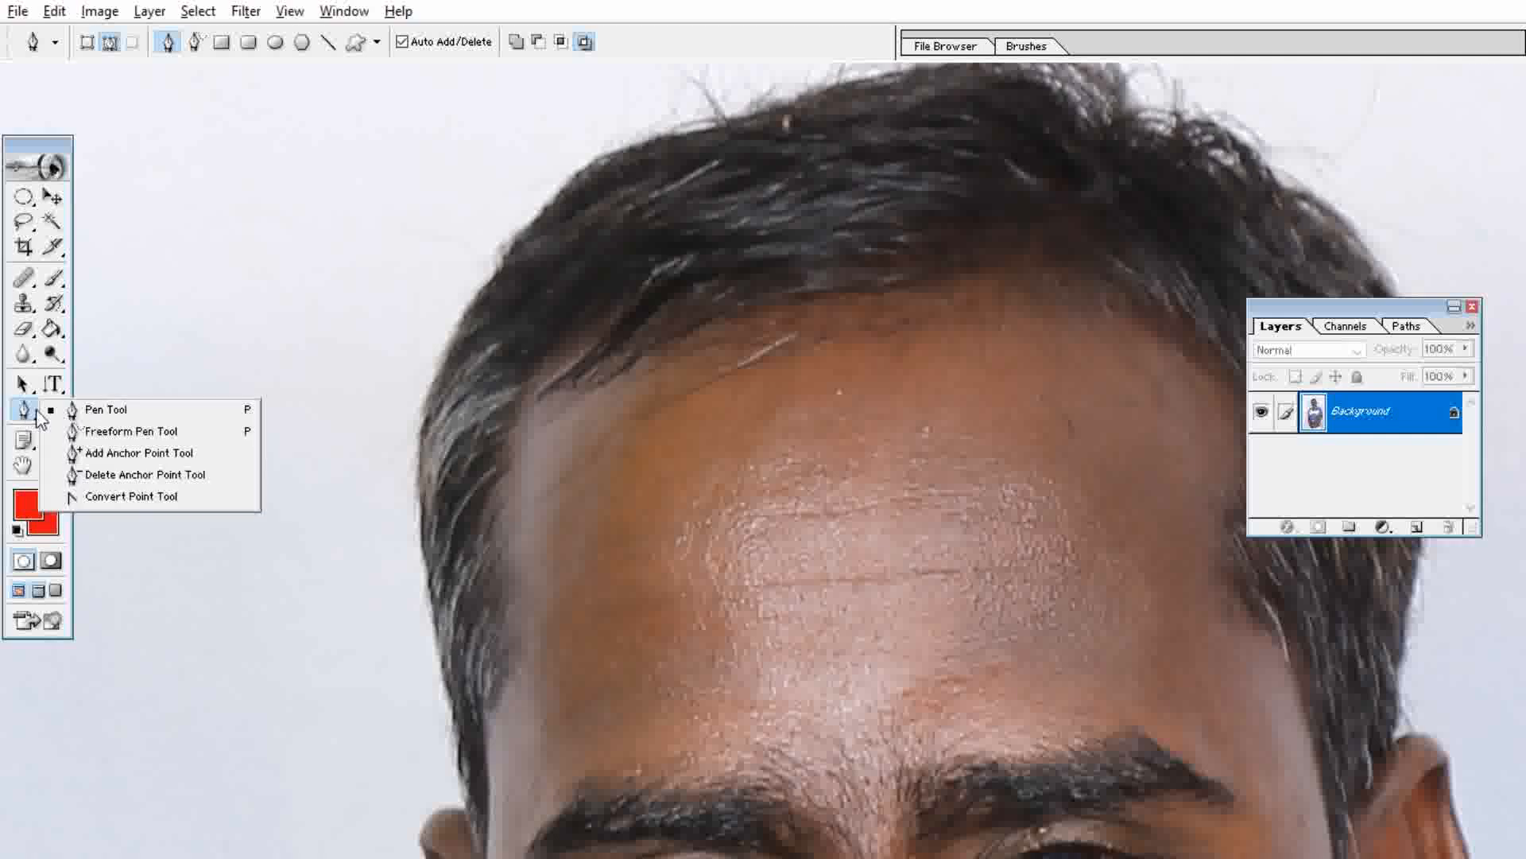
pyautogui.click(76, 414)
pyautogui.moveTo(485, 714); pyautogui.dragTo(355, 656)
pyautogui.keyDown('alt'); pyautogui.click(471, 610); pyautogui.keyUp('alt')
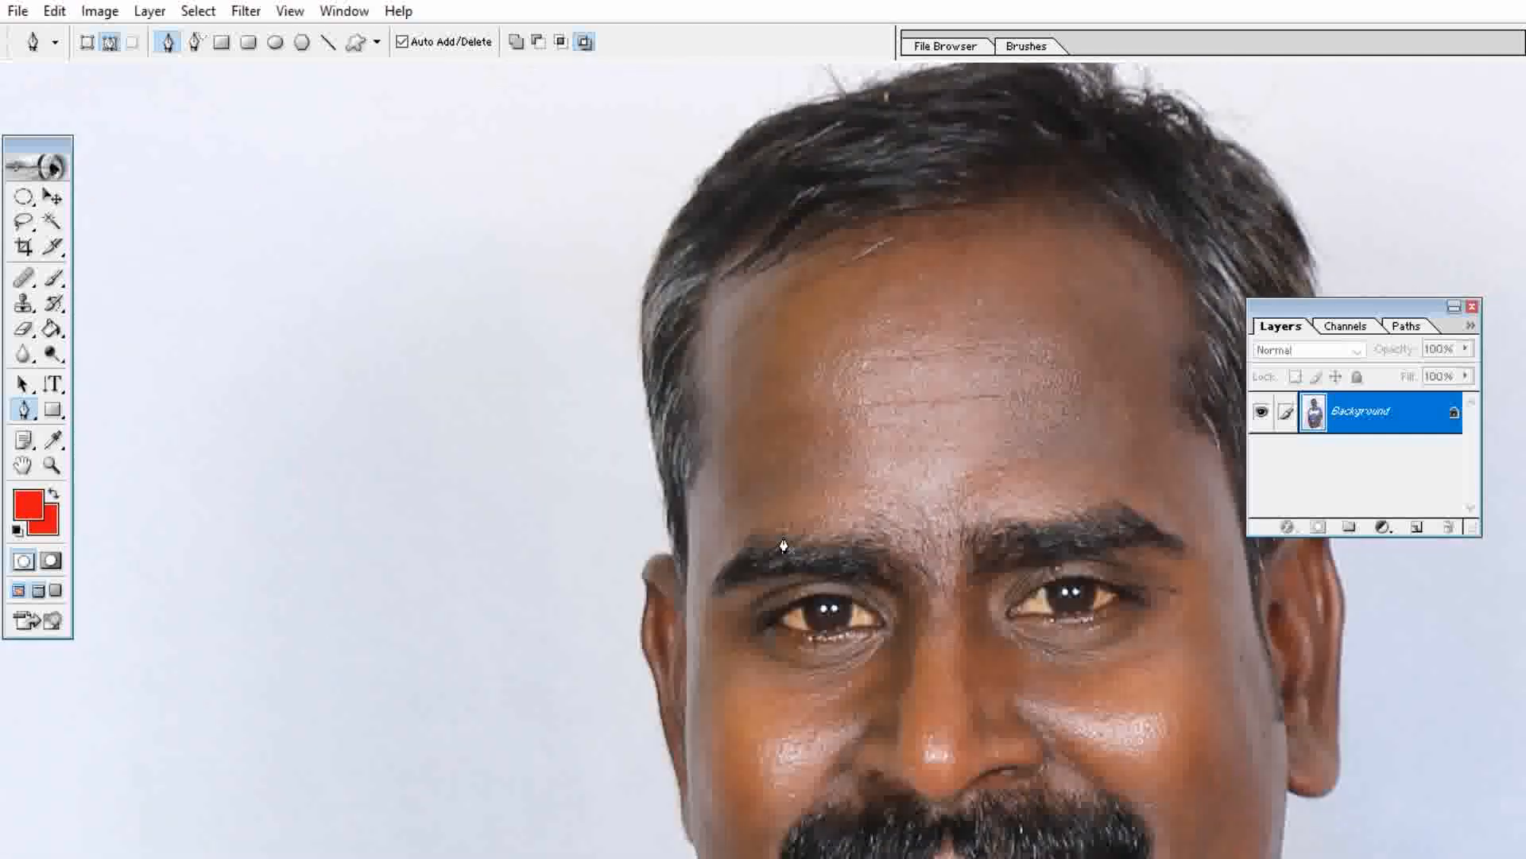
pyautogui.keyDown('ctrl'); pyautogui.click(811, 499); pyautogui.keyUp('ctrl')
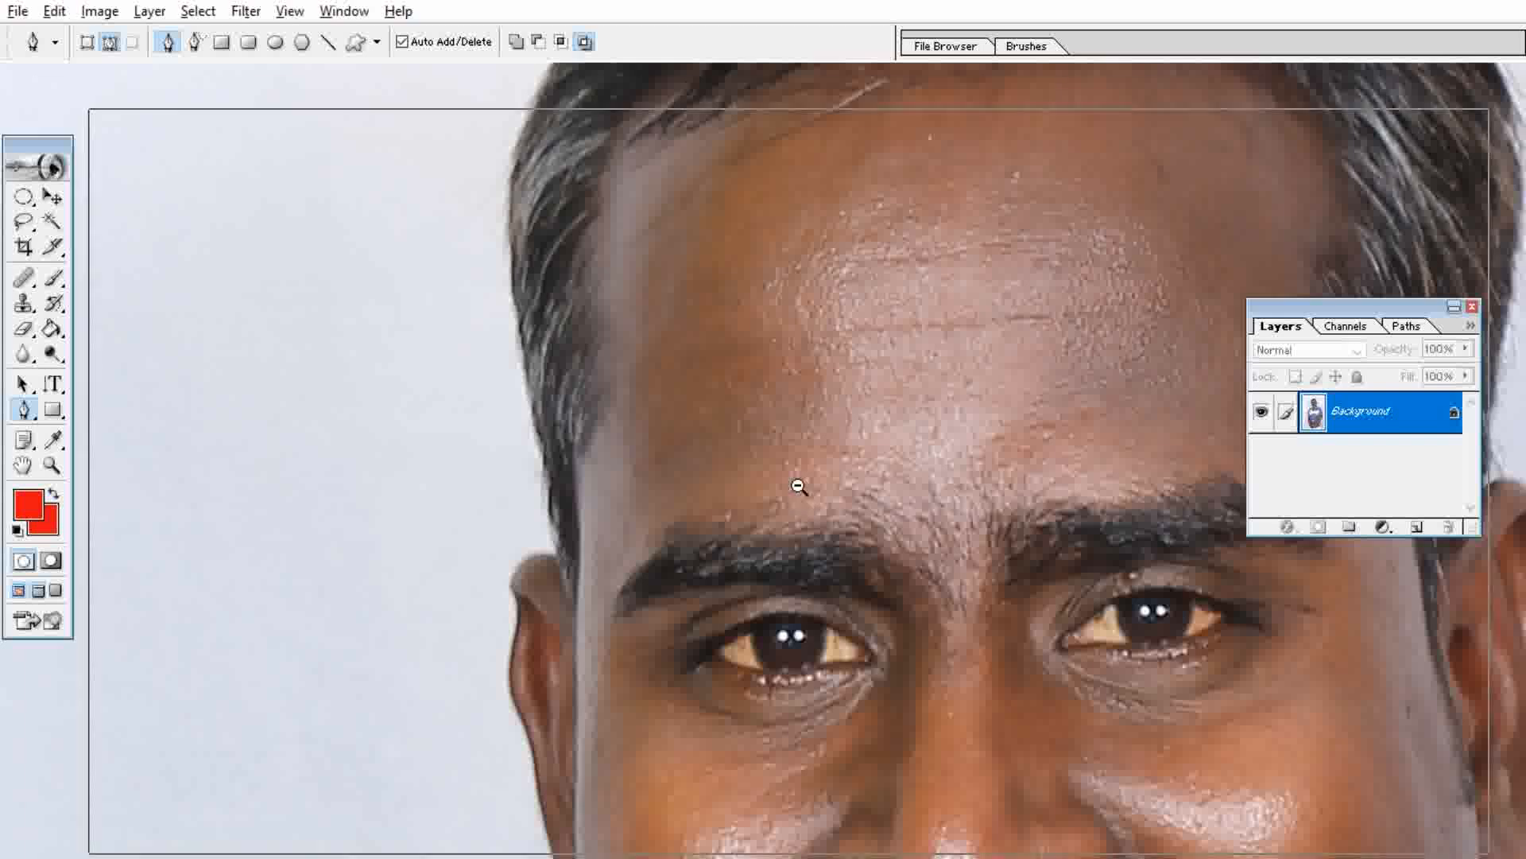
pyautogui.keyDown('alt'); pyautogui.click(799, 485); pyautogui.keyUp('alt')
pyautogui.keyDown('alt'); pyautogui.click(800, 487); pyautogui.keyUp('alt')
pyautogui.moveTo(678, 396); pyautogui.dragTo(659, 410)
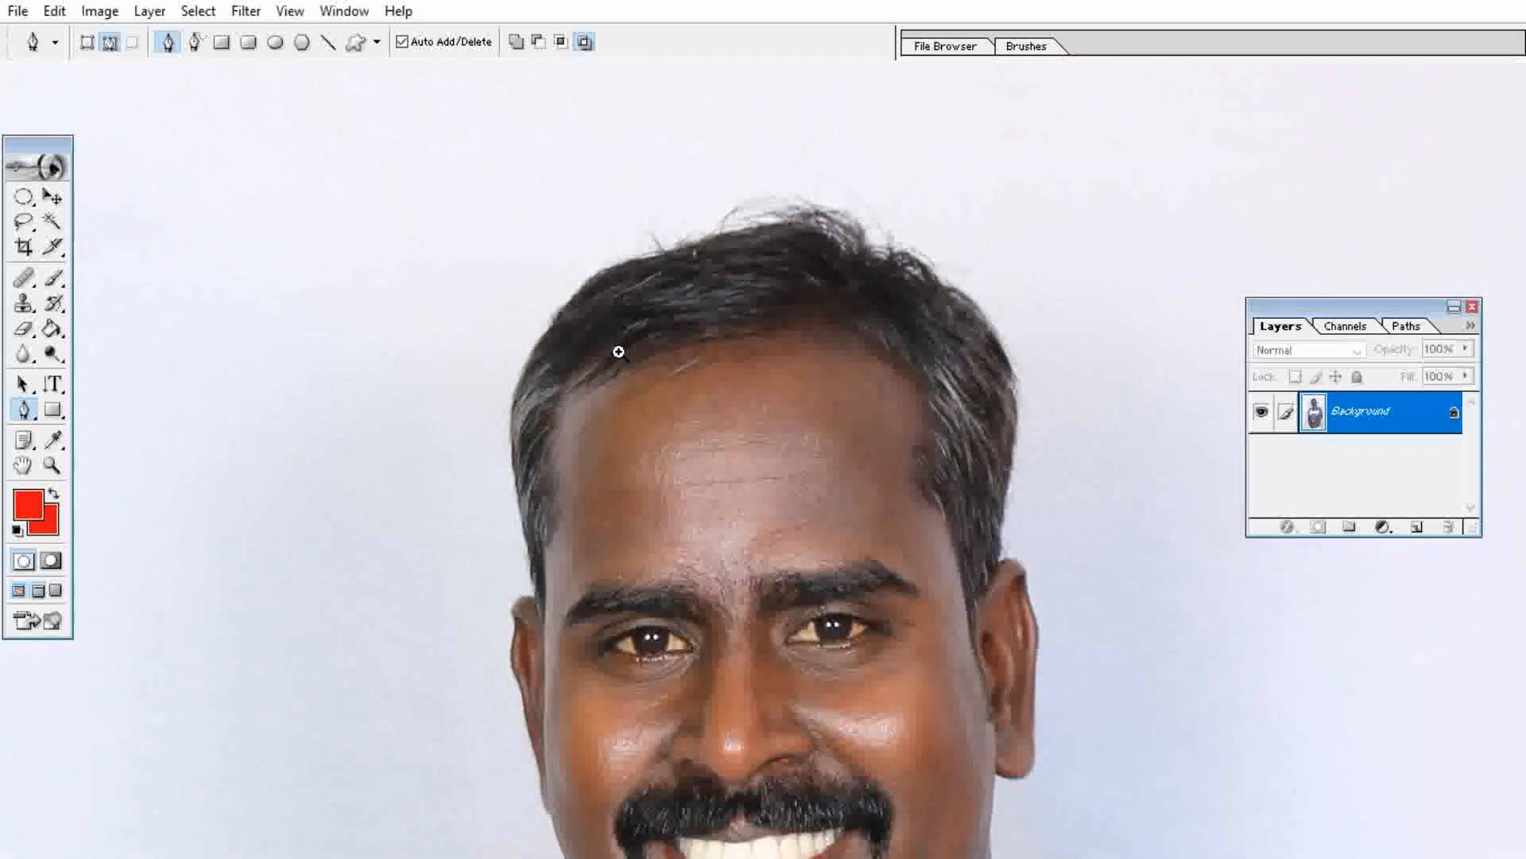
# Step: Start a Pen tool path above the man's right ear and trace it up the hair edge towards the crown
pyautogui.keyDown('ctrl'); pyautogui.click(617, 351); pyautogui.keyUp('ctrl')
pyautogui.moveTo(694, 566); pyautogui.dragTo(552, 374)
pyautogui.keyDown('ctrl'); pyautogui.click(605, 465); pyautogui.keyUp('ctrl')
pyautogui.moveTo(631, 424); pyautogui.dragTo(442, 614)
pyautogui.click(573, 777)
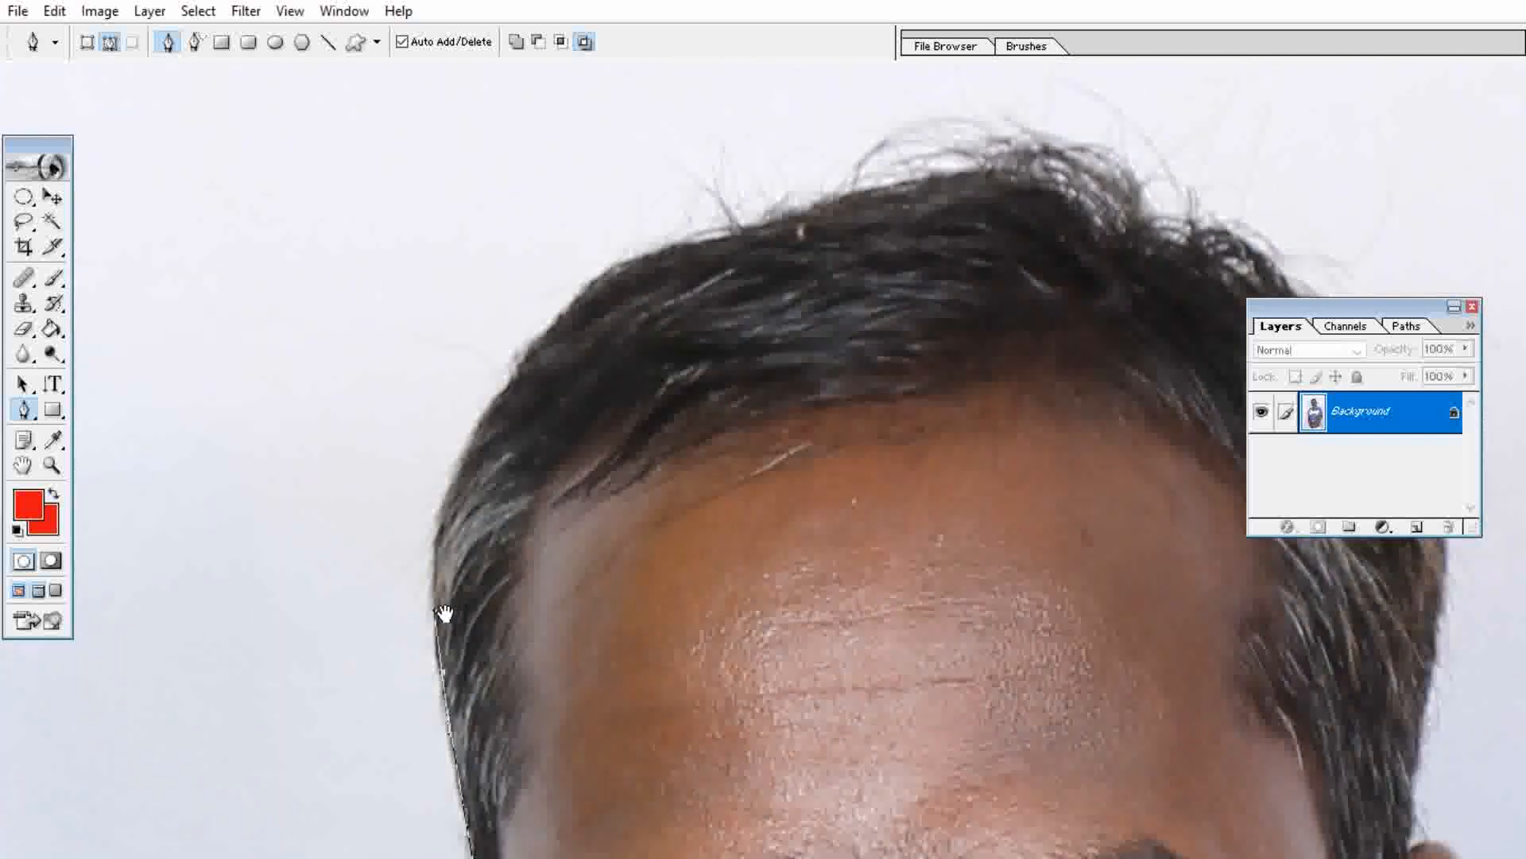
pyautogui.moveTo(484, 409); pyautogui.dragTo(531, 374)
pyautogui.moveTo(635, 262); pyautogui.dragTo(681, 246)
pyautogui.click(737, 235)
# Step: Continue the path over the top of the hair and down the other side towards his left ear
pyautogui.moveTo(898, 192); pyautogui.dragTo(578, 200)
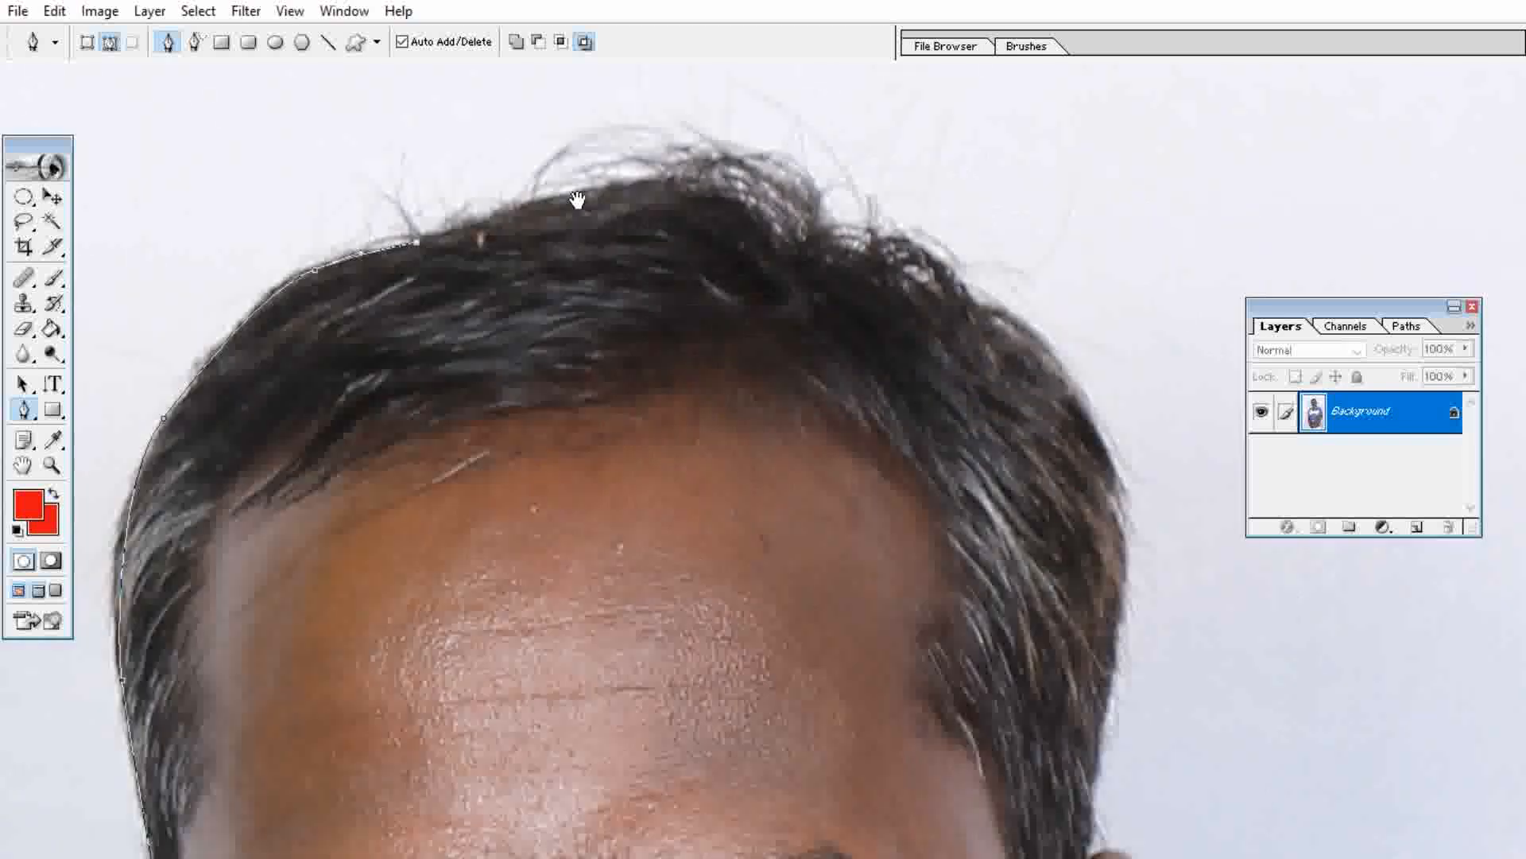
pyautogui.moveTo(664, 179); pyautogui.dragTo(842, 245)
pyautogui.moveTo(862, 247); pyautogui.dragTo(947, 283)
pyautogui.moveTo(970, 340); pyautogui.dragTo(946, 239)
pyautogui.moveTo(1050, 303); pyautogui.dragTo(1080, 360)
pyautogui.moveTo(1095, 488); pyautogui.dragTo(1092, 563)
pyautogui.moveTo(1055, 635); pyautogui.dragTo(976, 469)
# Step: Trace the path around the outer edge of his left ear down to the earlobe
pyautogui.click(977, 490)
pyautogui.moveTo(994, 526); pyautogui.dragTo(1065, 293)
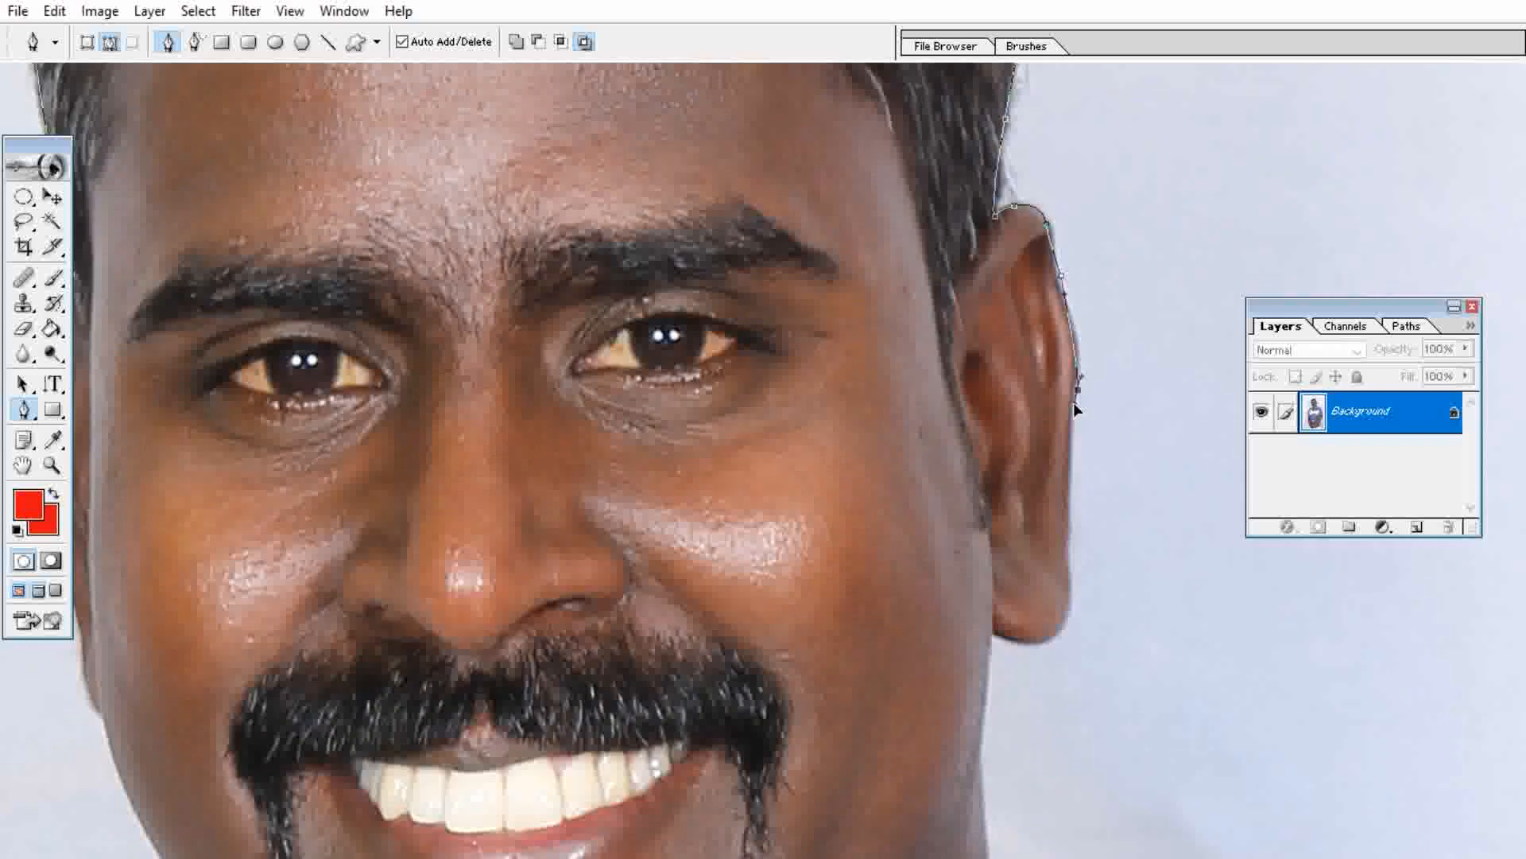
pyautogui.click(1072, 483)
pyautogui.moveTo(1082, 548); pyautogui.dragTo(1126, 280)
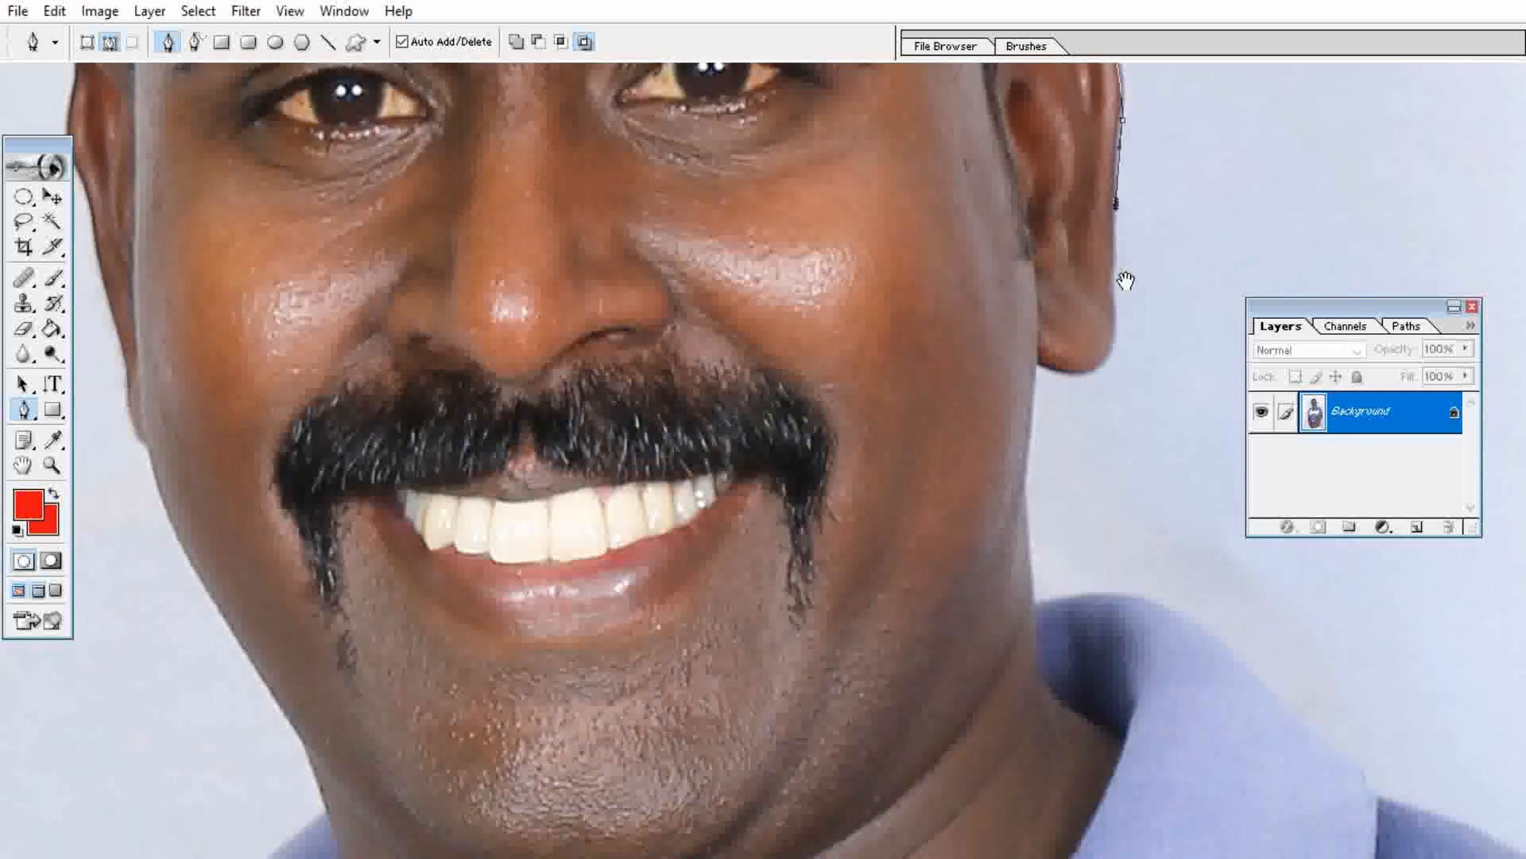
pyautogui.click(1113, 283)
pyautogui.moveTo(1114, 340); pyautogui.dragTo(1084, 379)
# Step: Continue the path down the left jaw and neck, and curve it along the outer edge of the shirt collar
pyautogui.moveTo(1058, 463); pyautogui.dragTo(893, 317)
pyautogui.click(859, 320)
pyautogui.moveTo(870, 439); pyautogui.dragTo(872, 465)
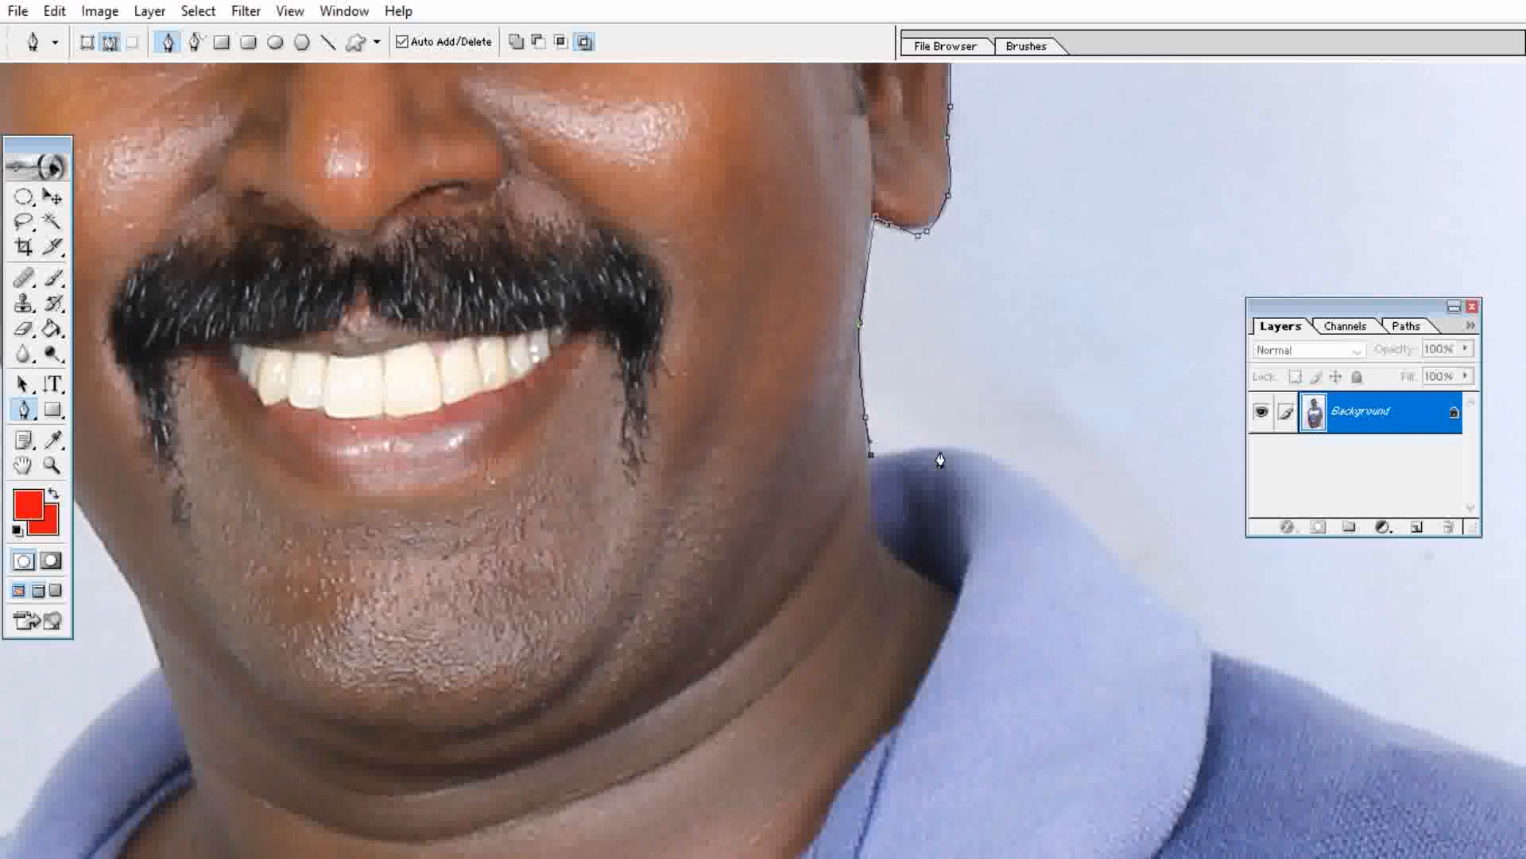
pyautogui.moveTo(1003, 472); pyautogui.dragTo(1090, 539)
pyautogui.hotkey('ctrl', 'z')
pyautogui.moveTo(968, 455); pyautogui.dragTo(1188, 624)
pyautogui.moveTo(1188, 625); pyautogui.dragTo(729, 398)
# Step: Redraw the misplaced point past the collar, following the collar tip and the top of his left shoulder
pyautogui.moveTo(935, 446); pyautogui.dragTo(964, 459)
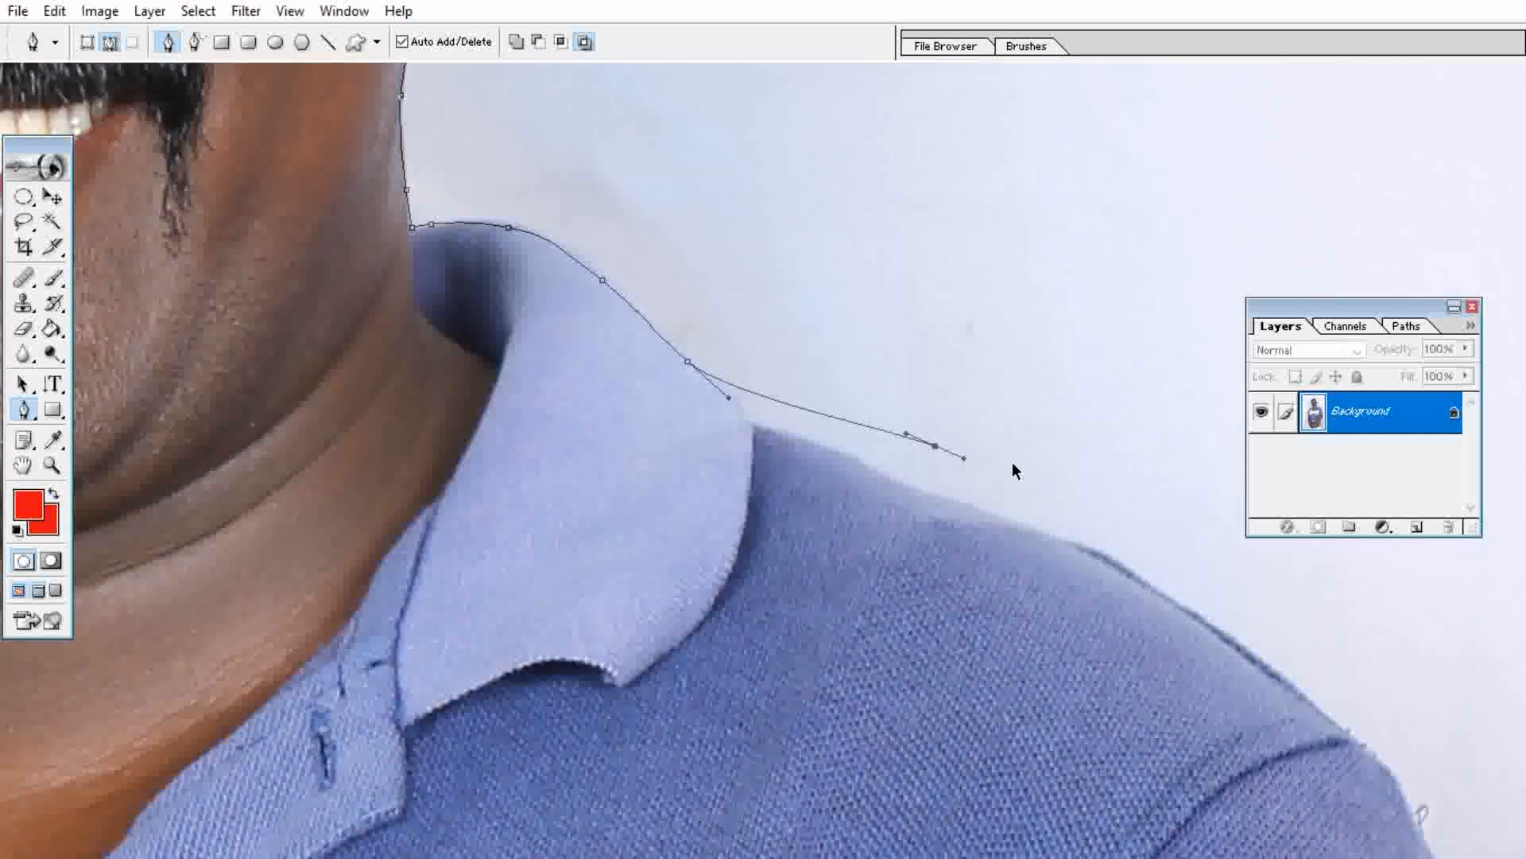
pyautogui.hotkey('ctrl', 'z')
pyautogui.click(739, 403)
pyautogui.moveTo(755, 429); pyautogui.dragTo(784, 442)
pyautogui.moveTo(912, 483); pyautogui.dragTo(941, 493)
pyautogui.moveTo(1091, 550); pyautogui.dragTo(1117, 568)
# Step: Curve the path around his left shoulder and down the upper part of the outer sleeve edge
pyautogui.moveTo(1165, 633); pyautogui.dragTo(740, 339)
pyautogui.moveTo(865, 385); pyautogui.dragTo(892, 412)
pyautogui.moveTo(1029, 600); pyautogui.dragTo(1050, 651)
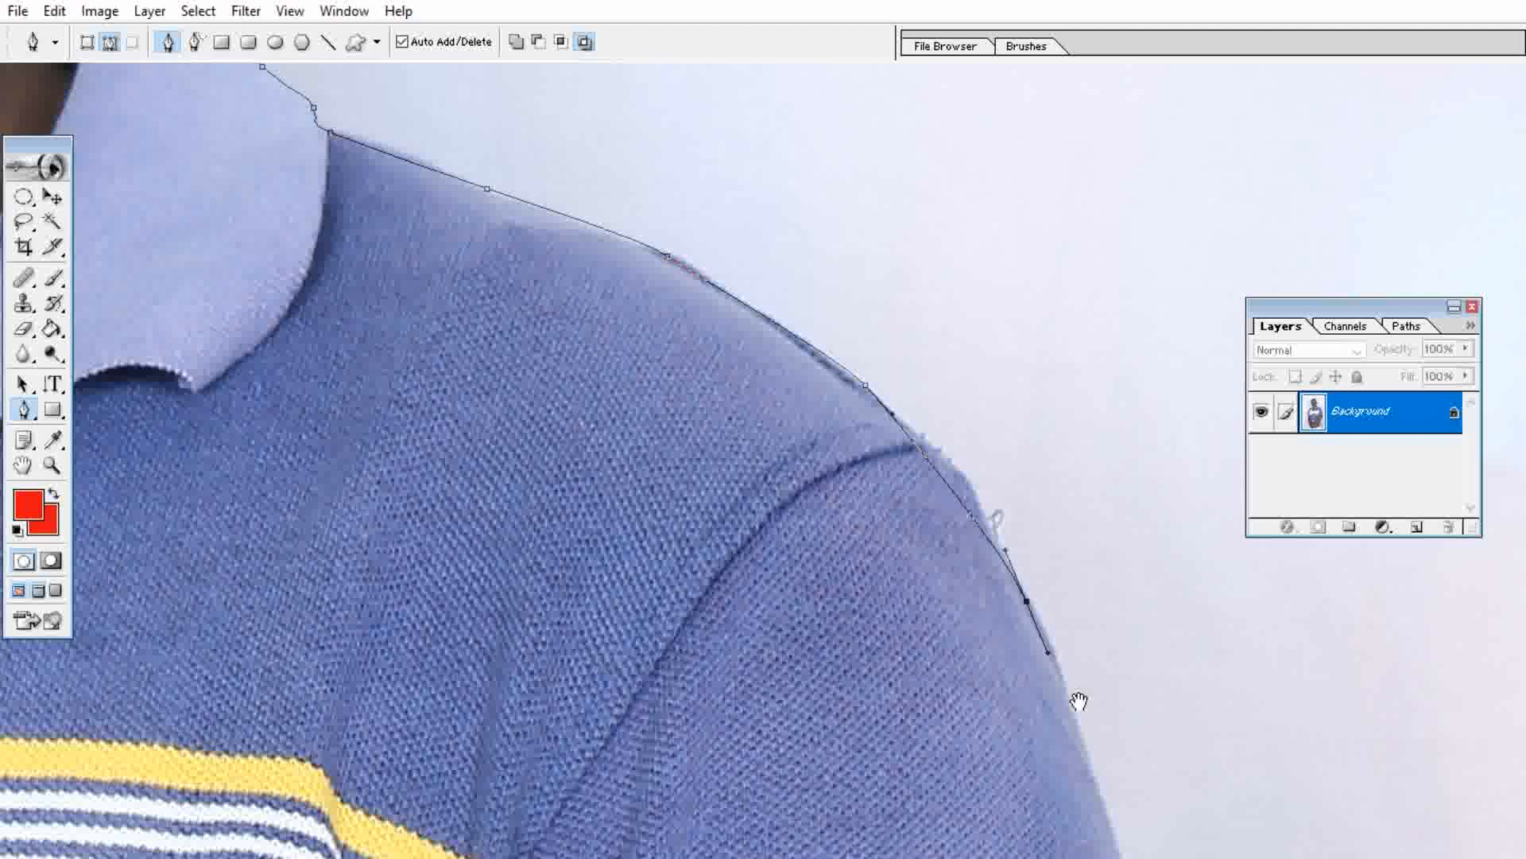
pyautogui.moveTo(1081, 702); pyautogui.dragTo(1006, 310)
pyautogui.moveTo(1074, 556); pyautogui.dragTo(1094, 630)
pyautogui.moveTo(1094, 646); pyautogui.dragTo(1076, 277)
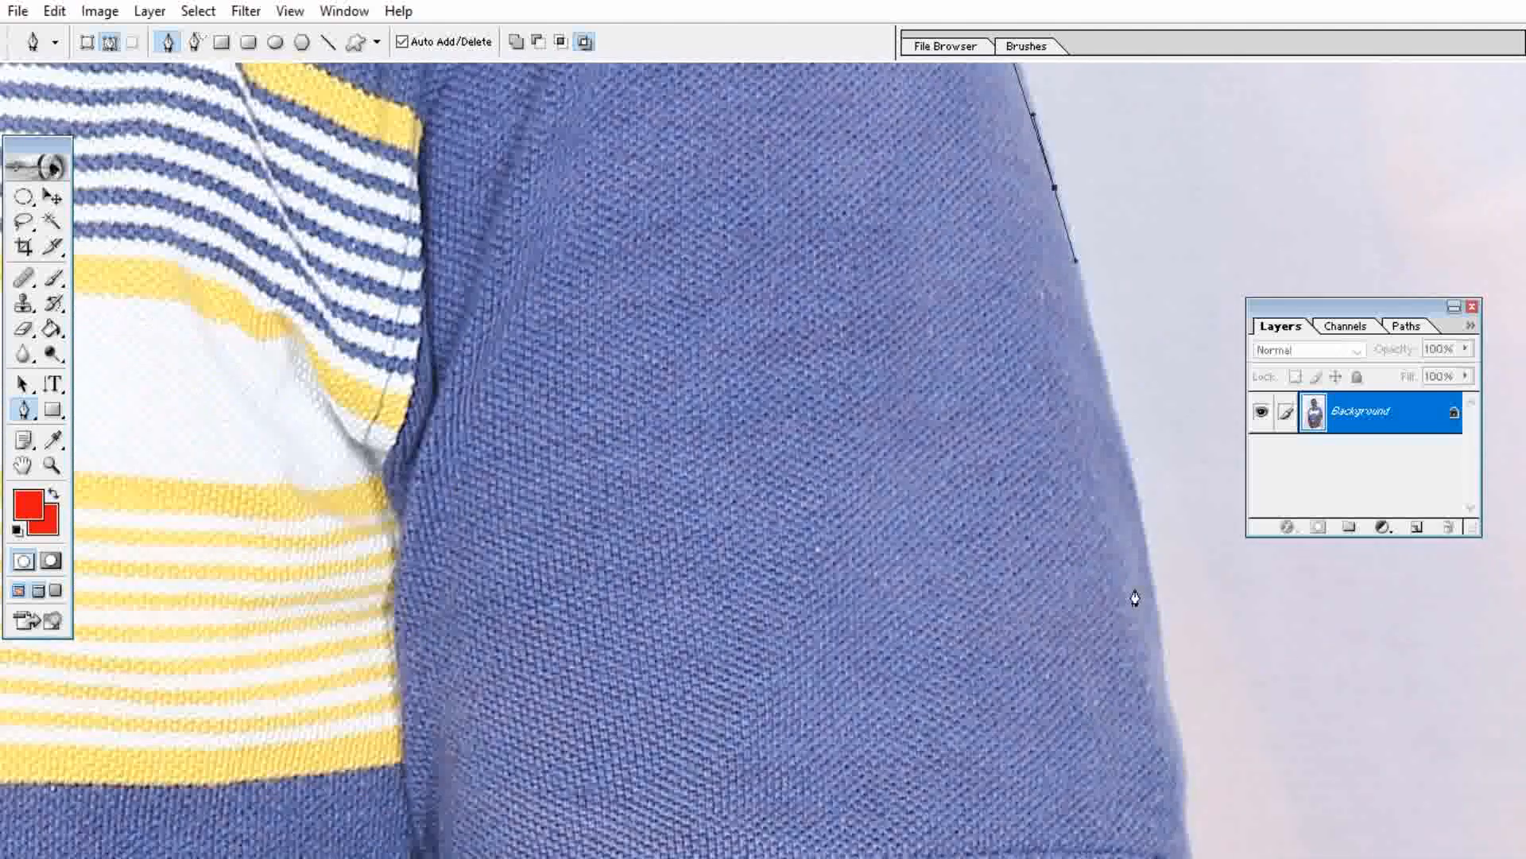
# Step: Trace the lower edge of his left sleeve around the hem and onto the arm
pyautogui.moveTo(1162, 665); pyautogui.dragTo(1170, 708)
pyautogui.moveTo(1136, 816); pyautogui.dragTo(1111, 358)
pyautogui.moveTo(1158, 434); pyautogui.dragTo(1112, 572)
pyautogui.click(1084, 583)
# Step: Continue the path down his left arm, around the elbow and along the forearm
pyautogui.moveTo(1045, 821); pyautogui.dragTo(1049, 490)
pyautogui.moveTo(1058, 602); pyautogui.dragTo(1040, 647)
pyautogui.moveTo(989, 703); pyautogui.dragTo(967, 731)
pyautogui.moveTo(911, 810); pyautogui.dragTo(1063, 381)
pyautogui.moveTo(1029, 490); pyautogui.dragTo(991, 560)
pyautogui.moveTo(962, 655); pyautogui.dragTo(971, 314)
# Step: Trace the path from the left forearm down the side edge of the shirt
pyautogui.click(921, 403)
pyautogui.click(922, 693)
pyautogui.moveTo(911, 813); pyautogui.dragTo(1002, 395)
pyautogui.moveTo(1037, 612); pyautogui.dragTo(1047, 688)
# Step: Trace the flared shirt corner at the hem and carry the path onto the frayed edge of the jeans
pyautogui.moveTo(1041, 693); pyautogui.dragTo(909, 127)
pyautogui.moveTo(979, 303); pyautogui.dragTo(1036, 392)
pyautogui.moveTo(1072, 448); pyautogui.dragTo(1083, 493)
pyautogui.moveTo(1067, 509); pyautogui.dragTo(1021, 651)
pyautogui.moveTo(1007, 699); pyautogui.dragTo(1009, 52)
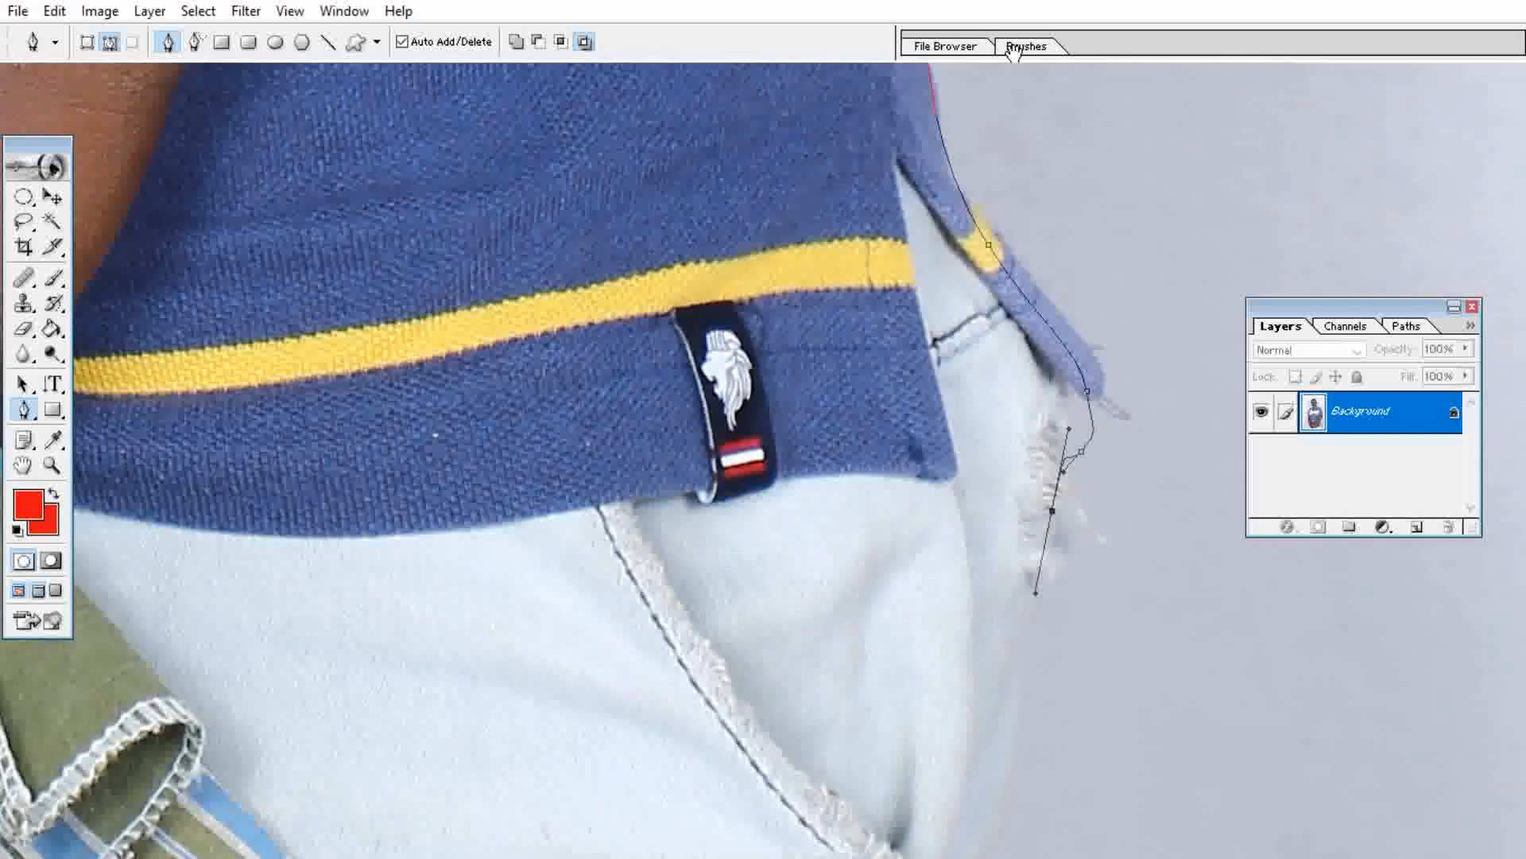
pyautogui.keyDown('alt'); pyautogui.click(861, 426); pyautogui.keyUp('alt')
pyautogui.keyDown('alt'); pyautogui.click(857, 412); pyautogui.keyUp('alt')
pyautogui.click(861, 422)
pyautogui.moveTo(781, 688); pyautogui.dragTo(612, 724)
pyautogui.moveTo(456, 752); pyautogui.dragTo(543, 575)
pyautogui.hotkey('ctrl', 'alt', 'z')
pyautogui.hotkey('ctrl', 'alt', 'z')
pyautogui.hotkey('ctrl', 'alt', 'z')
# Step: Run the path across the jeans below the hands and up the far side of the shirt hem to the wrist
pyautogui.moveTo(1317, 768); pyautogui.dragTo(1146, 792)
pyautogui.moveTo(897, 792); pyautogui.dragTo(640, 800)
pyautogui.click(384, 733)
pyautogui.moveTo(329, 537); pyautogui.dragTo(331, 504)
pyautogui.click(355, 448)
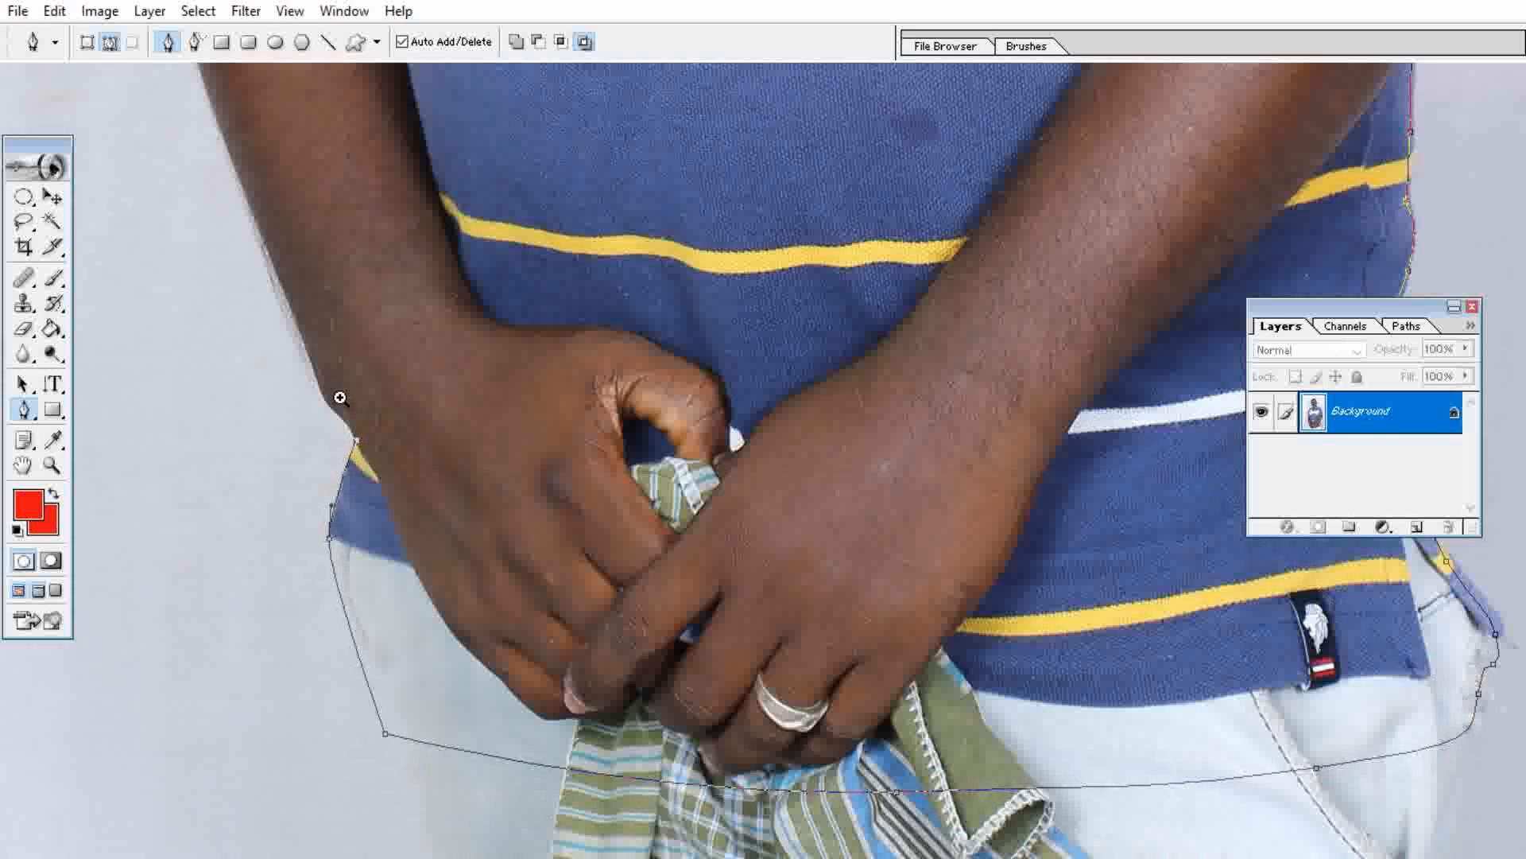
# Step: Trace the path along the outer edge of his right wrist and lower forearm
pyautogui.keyDown('ctrl'); pyautogui.click(341, 399); pyautogui.keyUp('ctrl')
pyautogui.keyDown('ctrl'); pyautogui.click(340, 399); pyautogui.keyUp('ctrl')
pyautogui.moveTo(806, 433); pyautogui.dragTo(159, 586)
pyautogui.moveTo(390, 584); pyautogui.dragTo(396, 511)
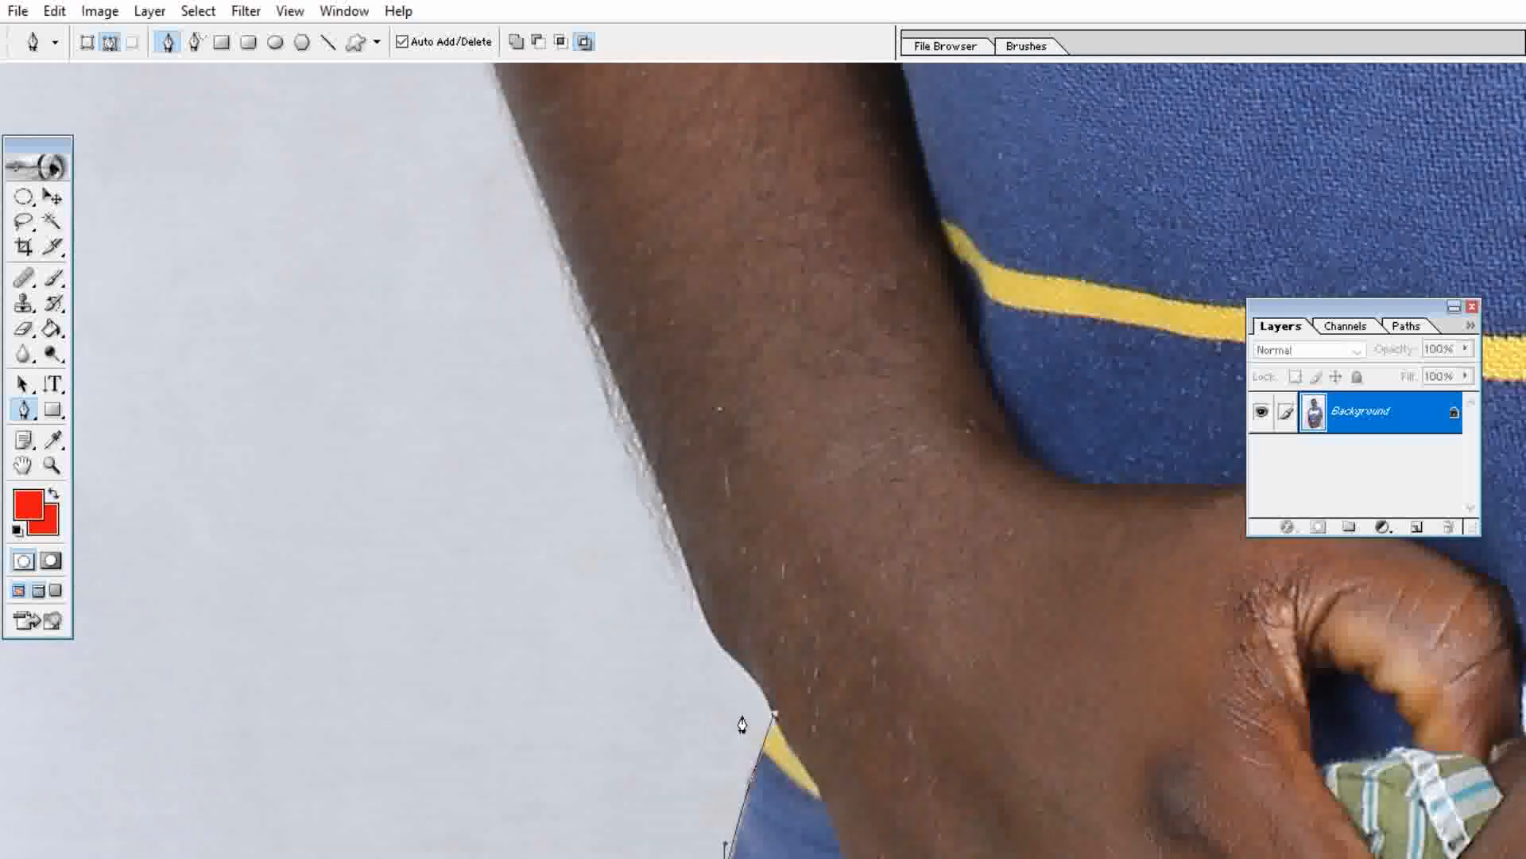
pyautogui.moveTo(757, 687); pyautogui.dragTo(742, 670)
pyautogui.click(693, 583)
pyautogui.click(679, 544)
pyautogui.click(600, 338)
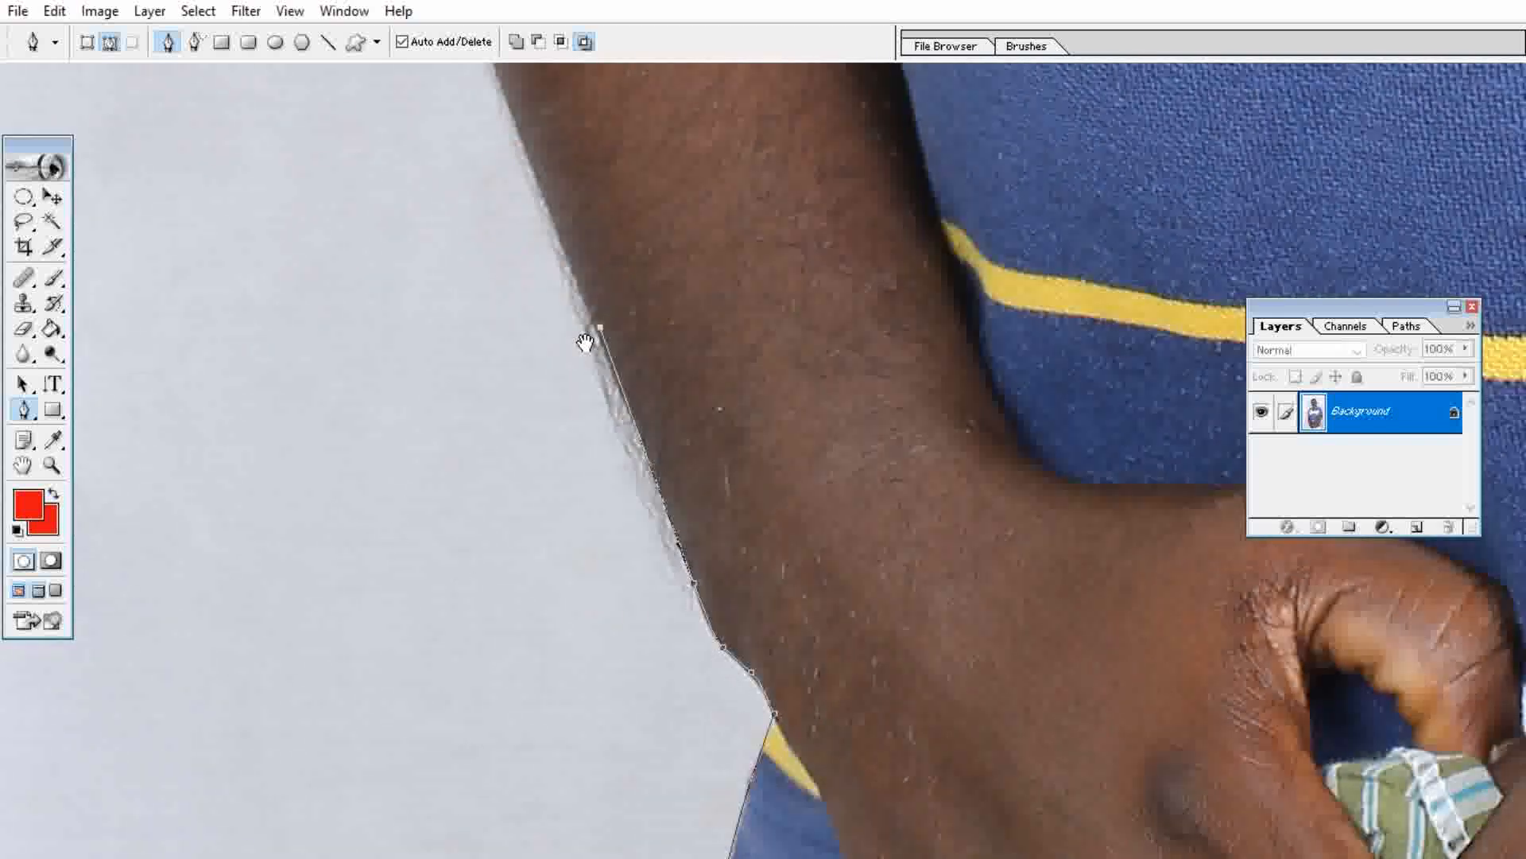
# Step: Continue the path up the right forearm and past the elbow to the sleeve hem
pyautogui.scroll(4, 541, 366)
pyautogui.click(430, 304)
pyautogui.scroll(4, 410, 272)
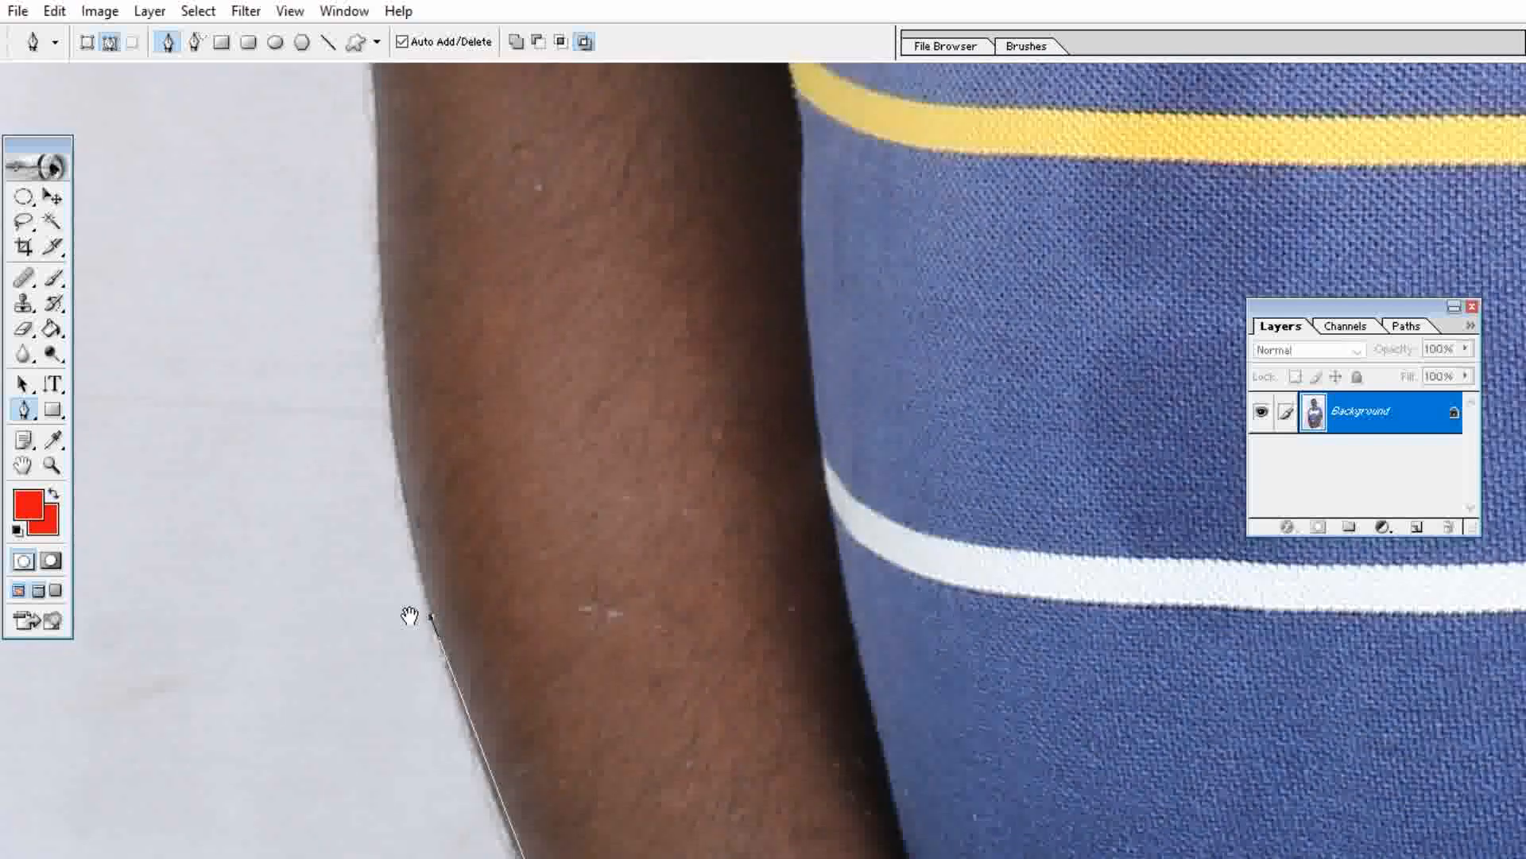
pyautogui.moveTo(380, 253); pyautogui.dragTo(378, 155)
pyautogui.scroll(4, 413, 175)
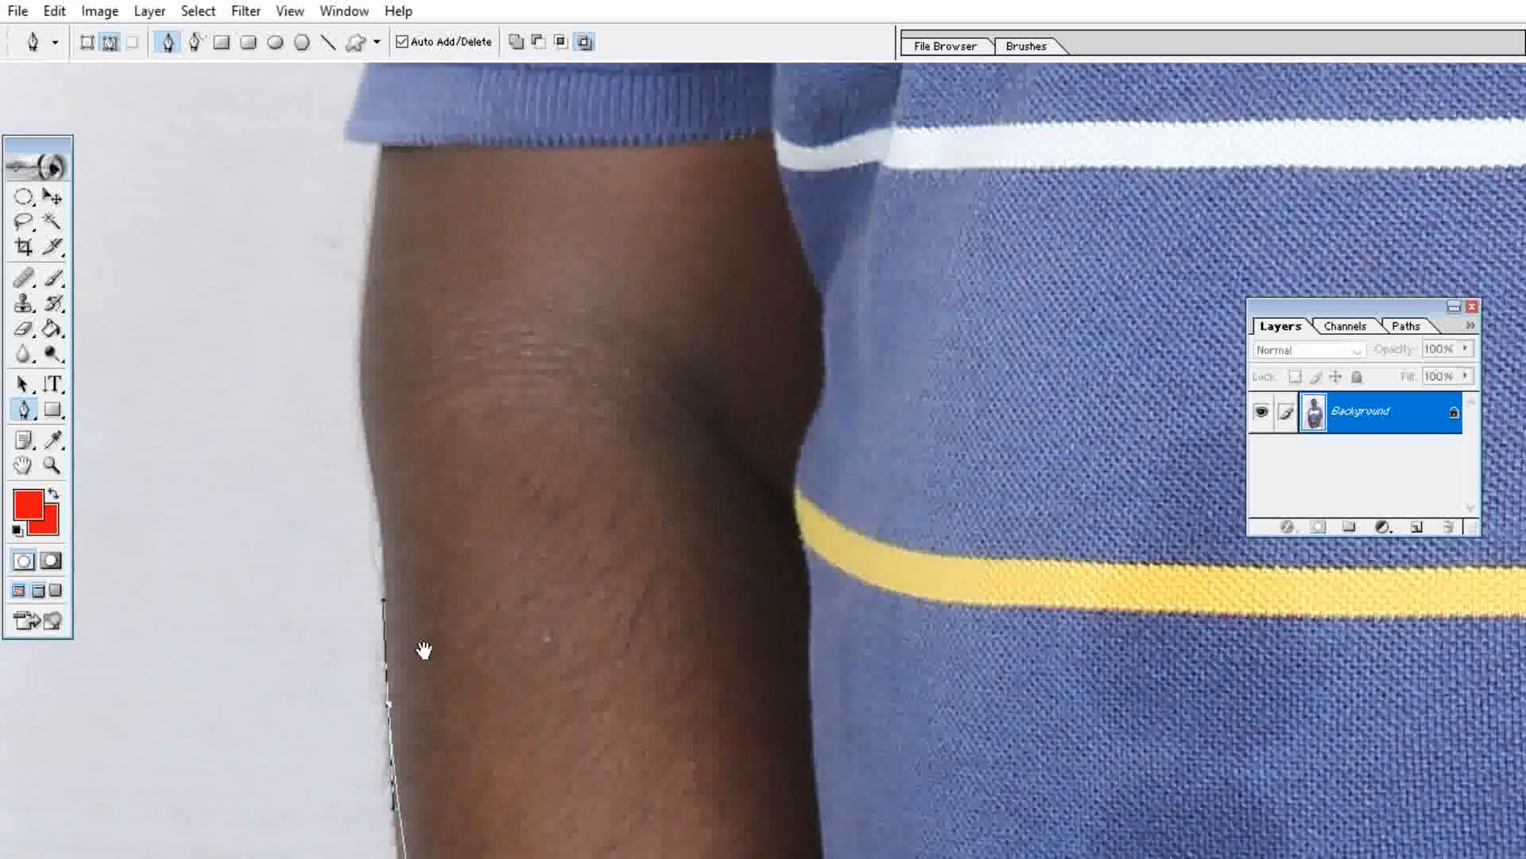
pyautogui.moveTo(365, 397); pyautogui.dragTo(296, 748)
pyautogui.click(378, 220)
pyautogui.click(386, 162)
pyautogui.click(385, 148)
# Step: Trace the path around the right sleeve's hem corner and up its outer edge towards the shoulder
pyautogui.click(294, 701)
pyautogui.moveTo(283, 693); pyautogui.dragTo(303, 604)
pyautogui.moveTo(304, 592); pyautogui.dragTo(312, 487)
pyautogui.click(331, 399)
pyautogui.moveTo(329, 405); pyautogui.dragTo(262, 762)
pyautogui.moveTo(326, 351); pyautogui.dragTo(246, 690)
pyautogui.moveTo(349, 318); pyautogui.dragTo(291, 566)
# Step: Carry the path over his right shoulder and along the collar edge to the neck
pyautogui.moveTo(491, 322); pyautogui.dragTo(636, 250)
pyautogui.moveTo(660, 230); pyautogui.dragTo(392, 467)
pyautogui.moveTo(479, 406); pyautogui.dragTo(487, 396)
pyautogui.moveTo(541, 314); pyautogui.dragTo(571, 294)
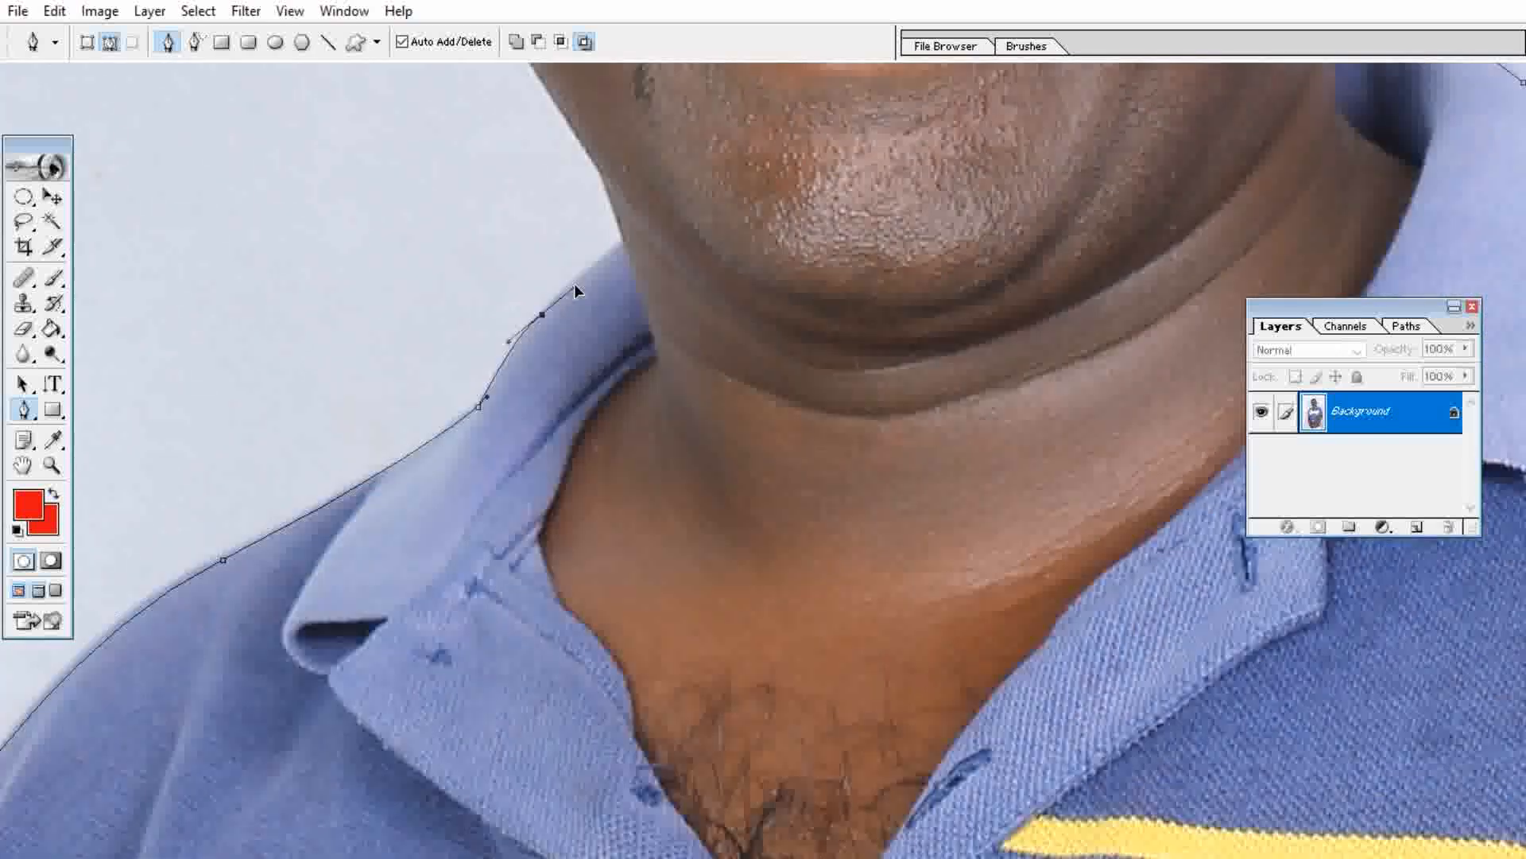
pyautogui.moveTo(618, 247); pyautogui.dragTo(627, 232)
pyautogui.moveTo(619, 249); pyautogui.dragTo(606, 585)
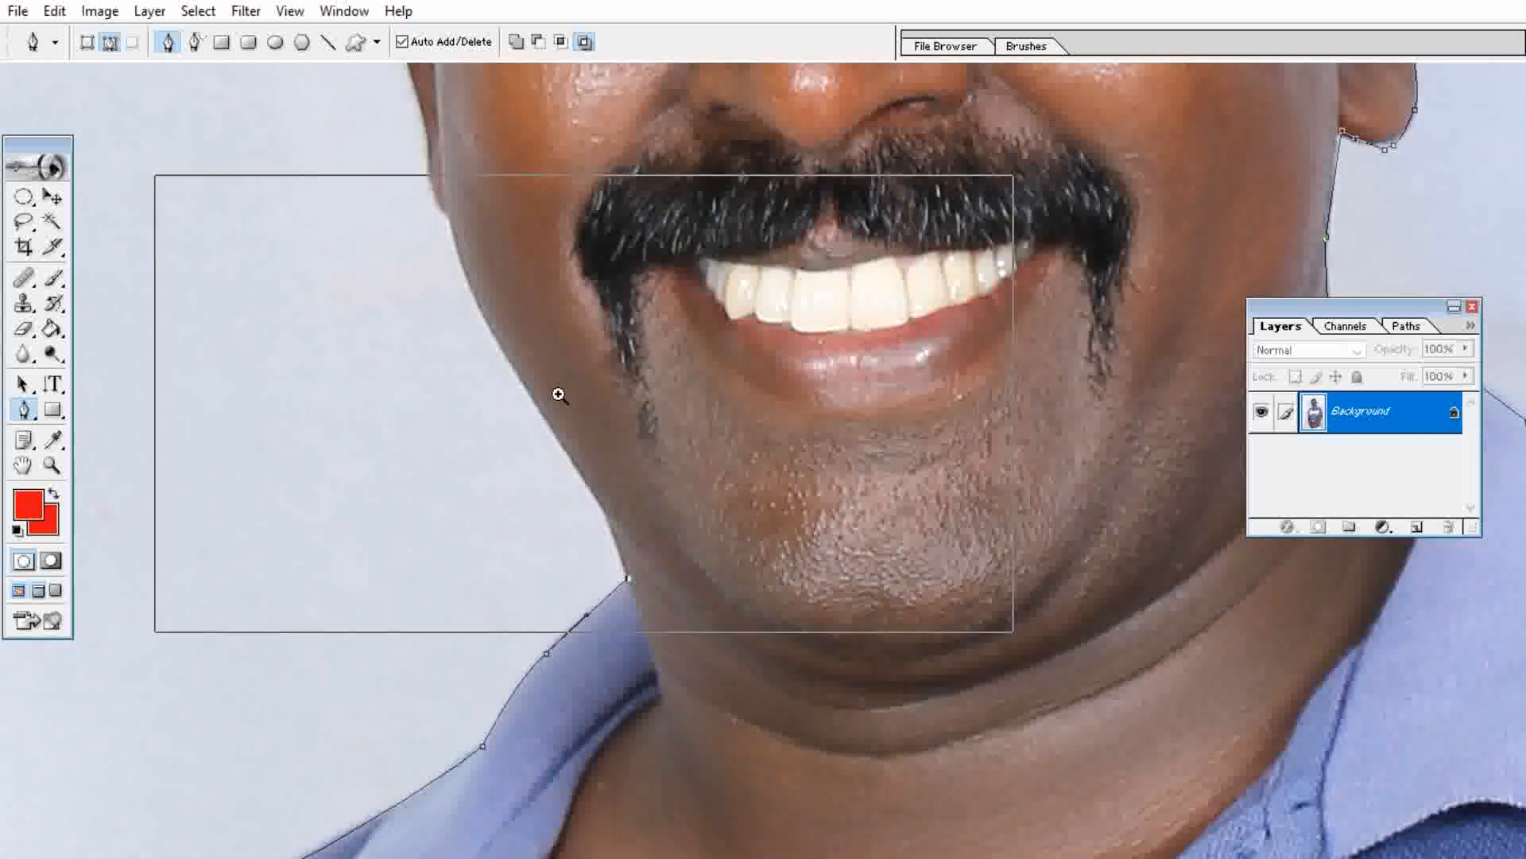
# Step: Trace the path up the right side of the neck and along the jawline towards the ear
pyautogui.keyDown('ctrl'); pyautogui.click(559, 395); pyautogui.keyUp('ctrl')
pyautogui.moveTo(862, 763); pyautogui.dragTo(844, 731)
pyautogui.click(756, 592)
pyautogui.moveTo(720, 604); pyautogui.dragTo(730, 826)
pyautogui.moveTo(622, 570); pyautogui.dragTo(602, 523)
pyautogui.moveTo(567, 423); pyautogui.dragTo(511, 220)
pyautogui.moveTo(520, 294); pyautogui.dragTo(543, 797)
# Step: Trace around his right ear and close the path at its starting point in the hair
pyautogui.moveTo(480, 503); pyautogui.dragTo(442, 330)
pyautogui.moveTo(421, 279); pyautogui.dragTo(418, 252)
pyautogui.moveTo(429, 346); pyautogui.dragTo(412, 794)
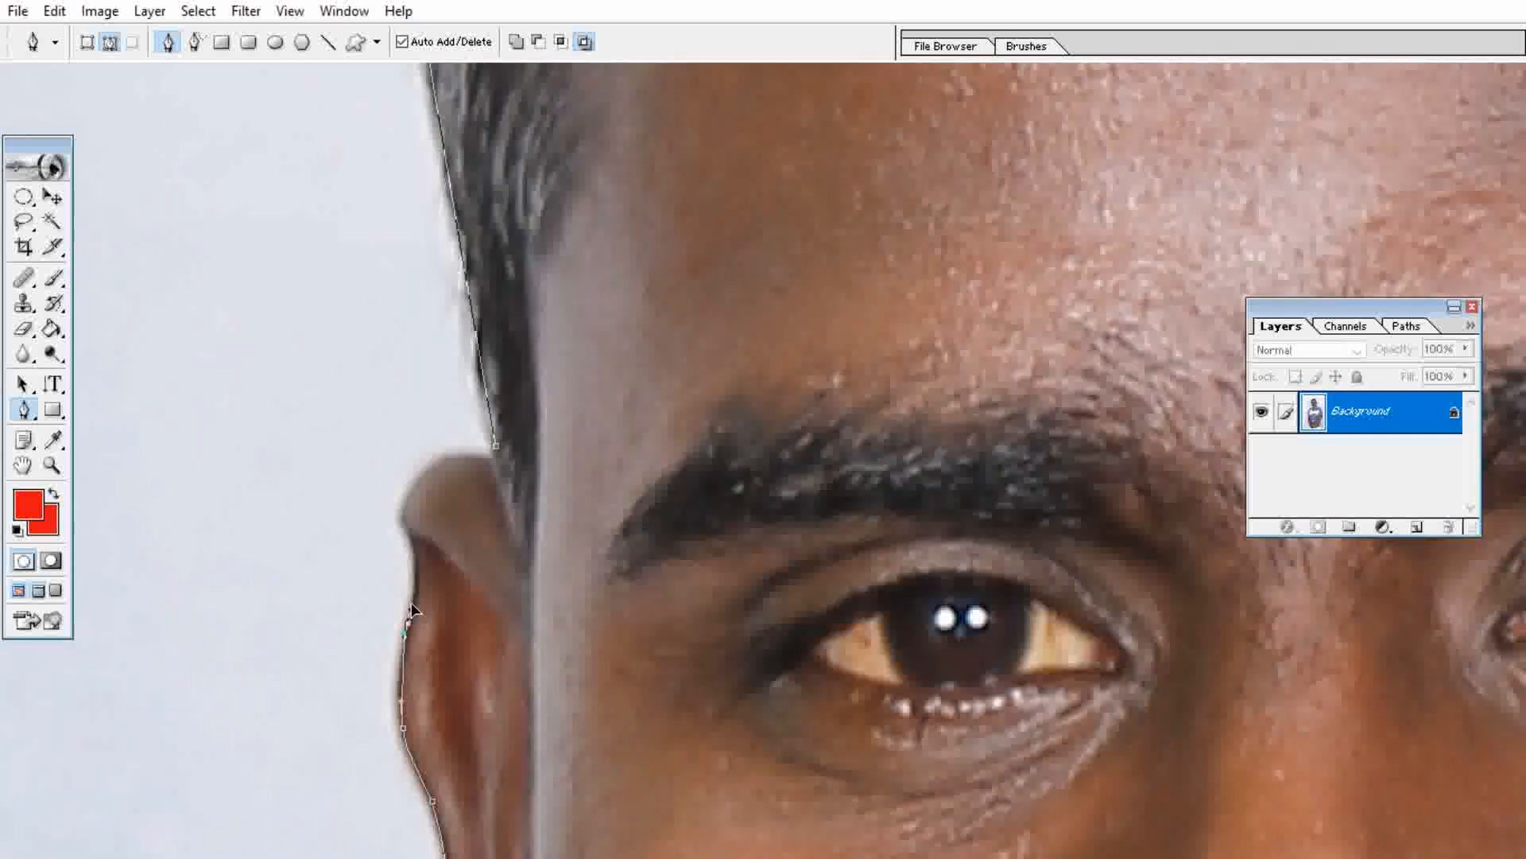
pyautogui.moveTo(412, 572); pyautogui.dragTo(433, 468)
pyautogui.moveTo(443, 464); pyautogui.dragTo(456, 455)
pyautogui.click(491, 453)
# Step: Make a new anti-aliased selection with a feathered edge from the closed path
pyautogui.rightClick(585, 319)
pyautogui.click(675, 426)
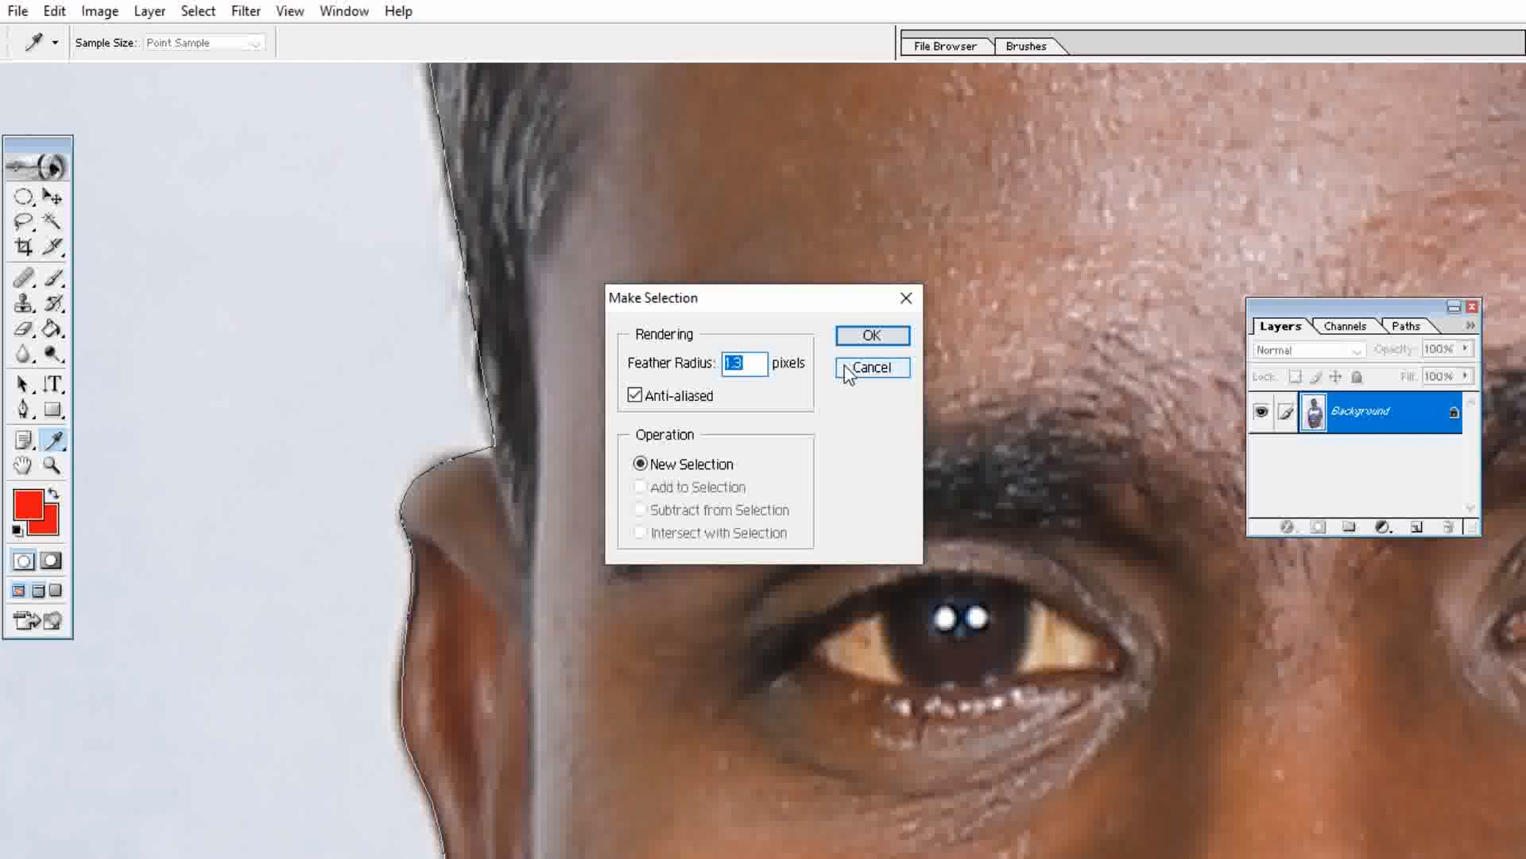
pyautogui.write('1.')
pyautogui.press('Return')
# Step: Move the selected man onto his own layer with Layer via Cut
pyautogui.press('p')
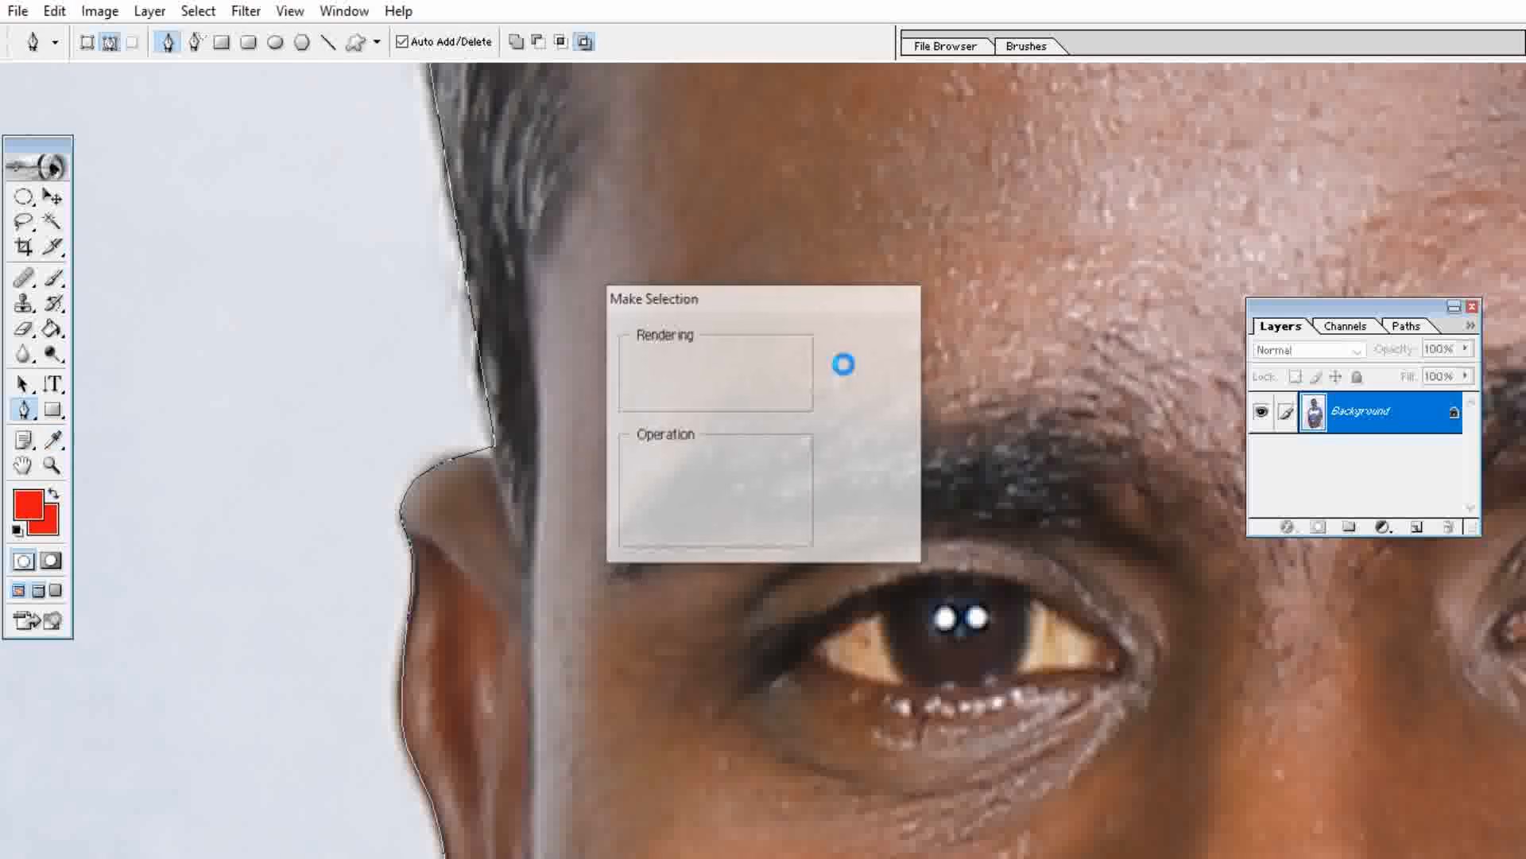
pyautogui.rightClick(1395, 433)
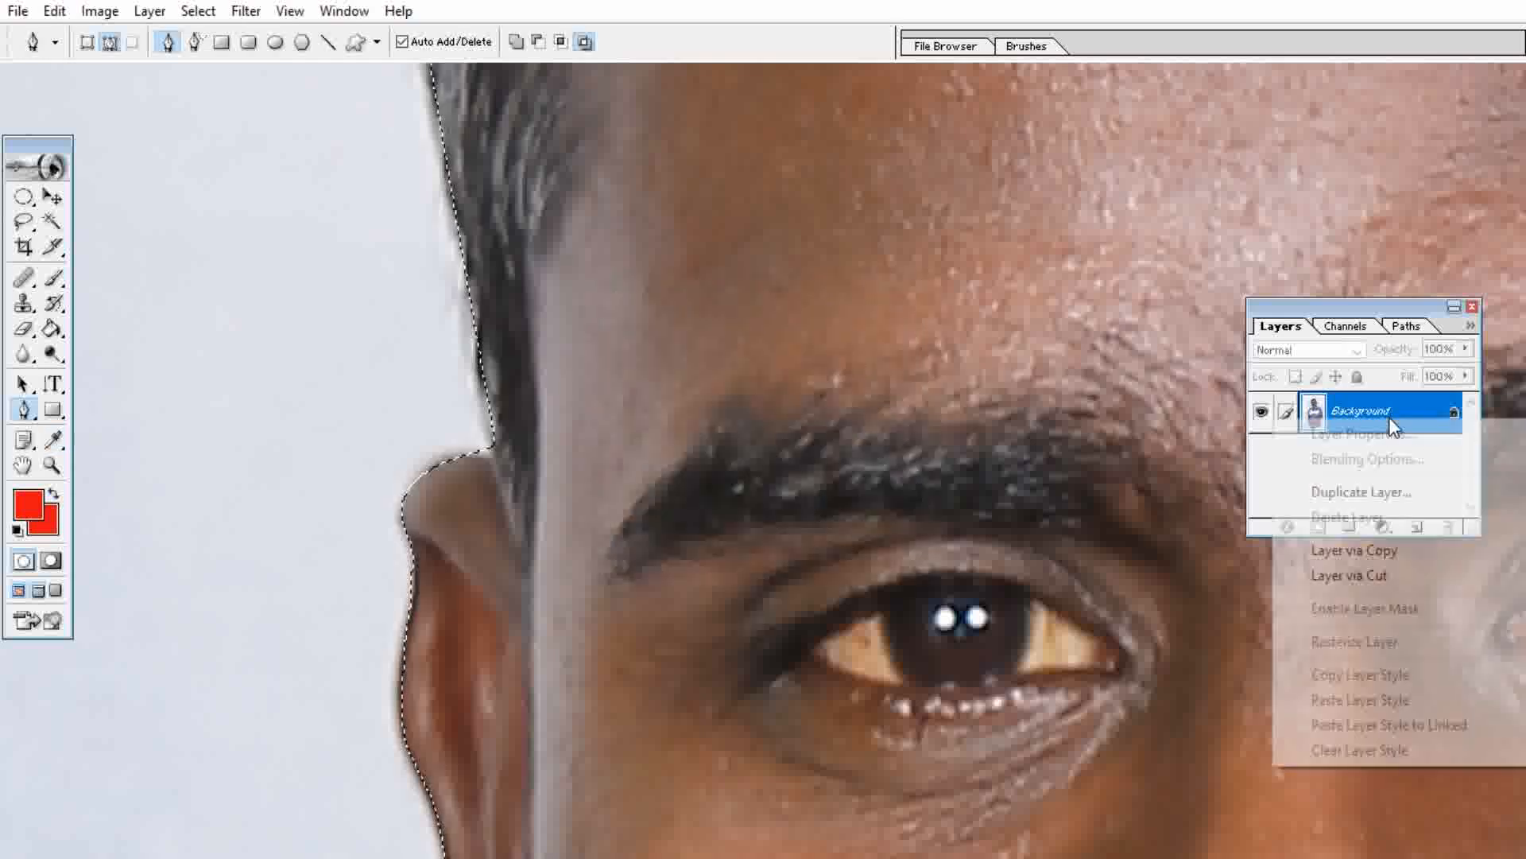
pyautogui.click(1362, 573)
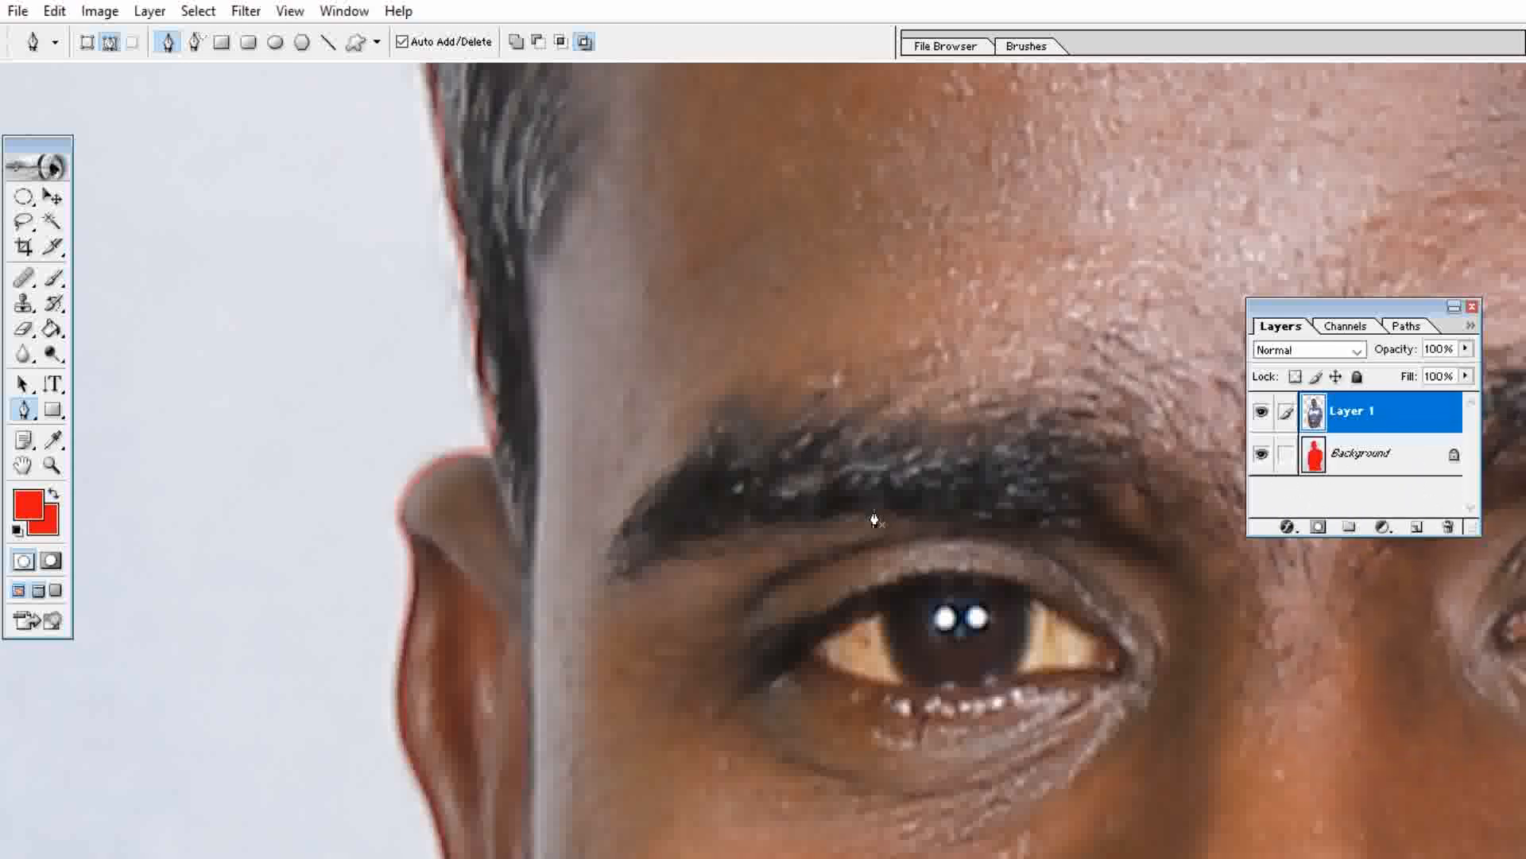
# Step: Hide the Background layer and view the cut-out figure on transparency
pyautogui.keyDown('ctrl'); pyautogui.keyDown('alt'); pyautogui.click(779, 380); pyautogui.keyUp('alt'); pyautogui.keyUp('ctrl')
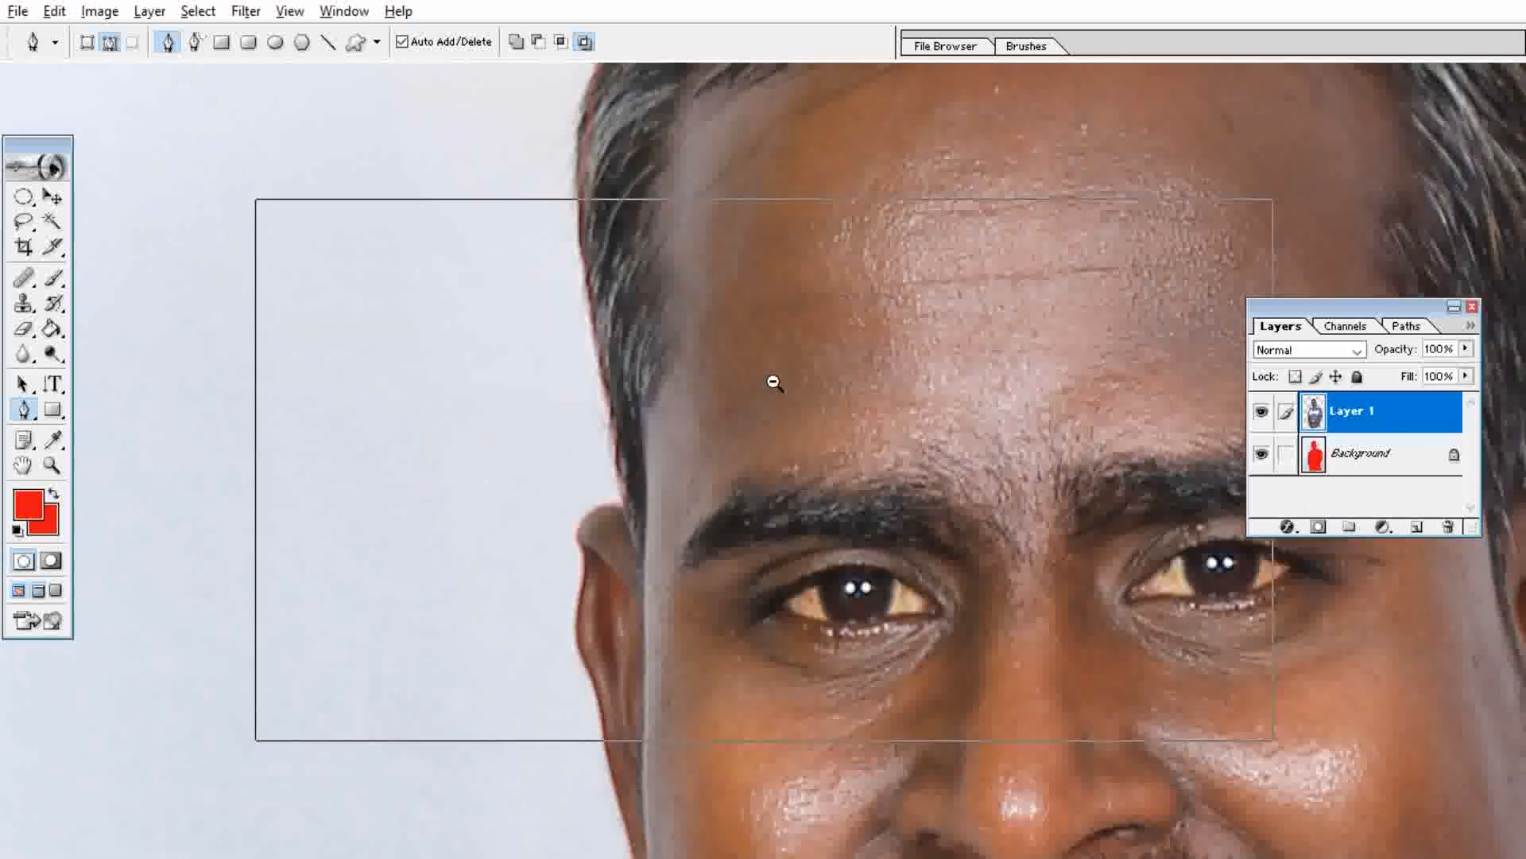
pyautogui.keyDown('ctrl'); pyautogui.keyDown('alt'); pyautogui.click(775, 383); pyautogui.keyUp('alt'); pyautogui.keyUp('ctrl')
pyautogui.keyDown('ctrl'); pyautogui.keyDown('alt'); pyautogui.click(776, 382); pyautogui.keyUp('alt'); pyautogui.keyUp('ctrl')
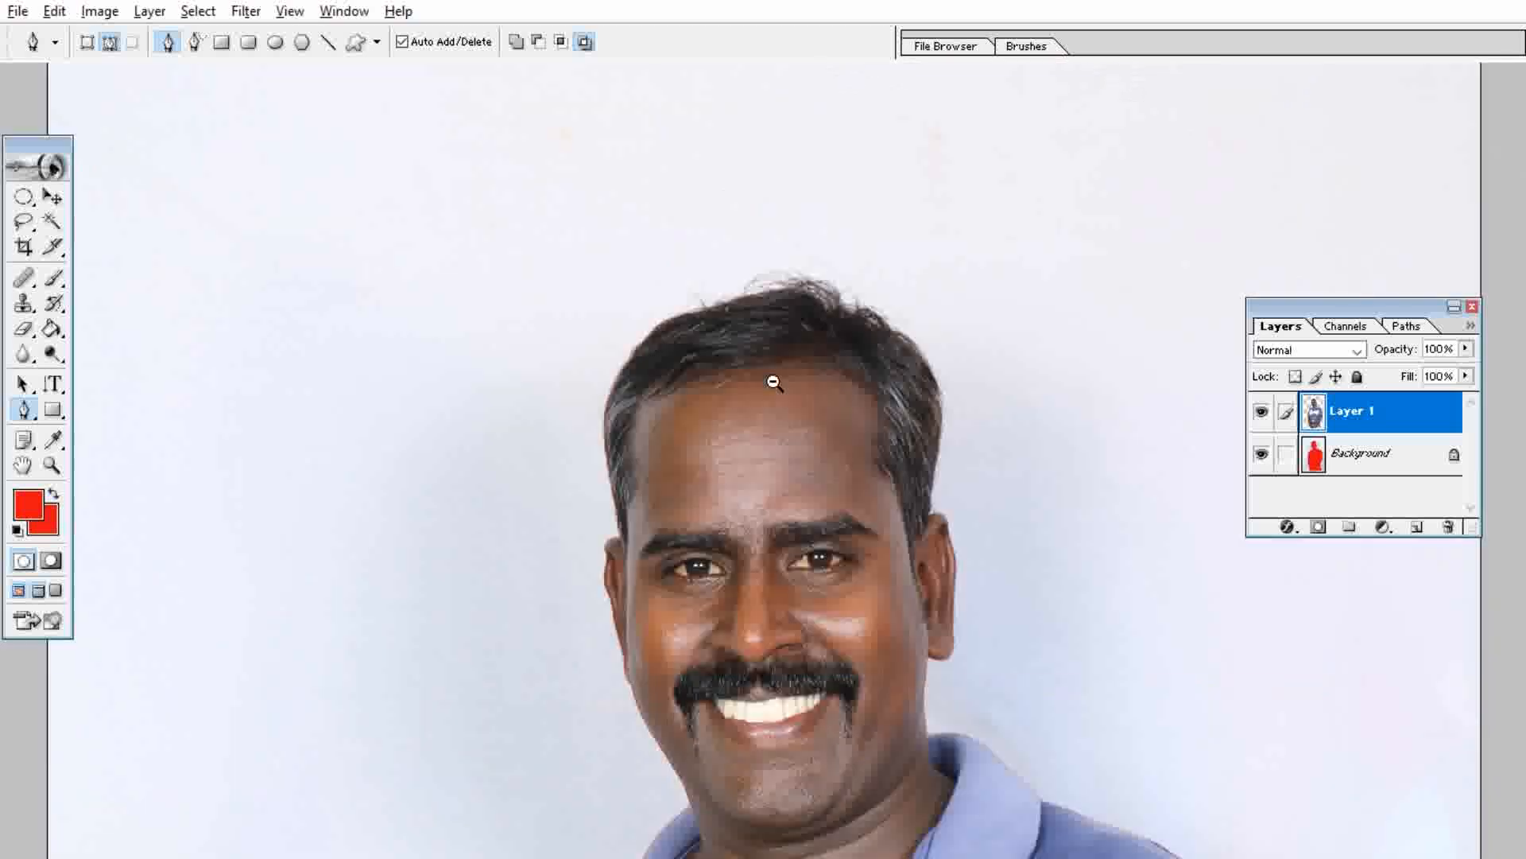
pyautogui.scroll(-5, 804, 444)
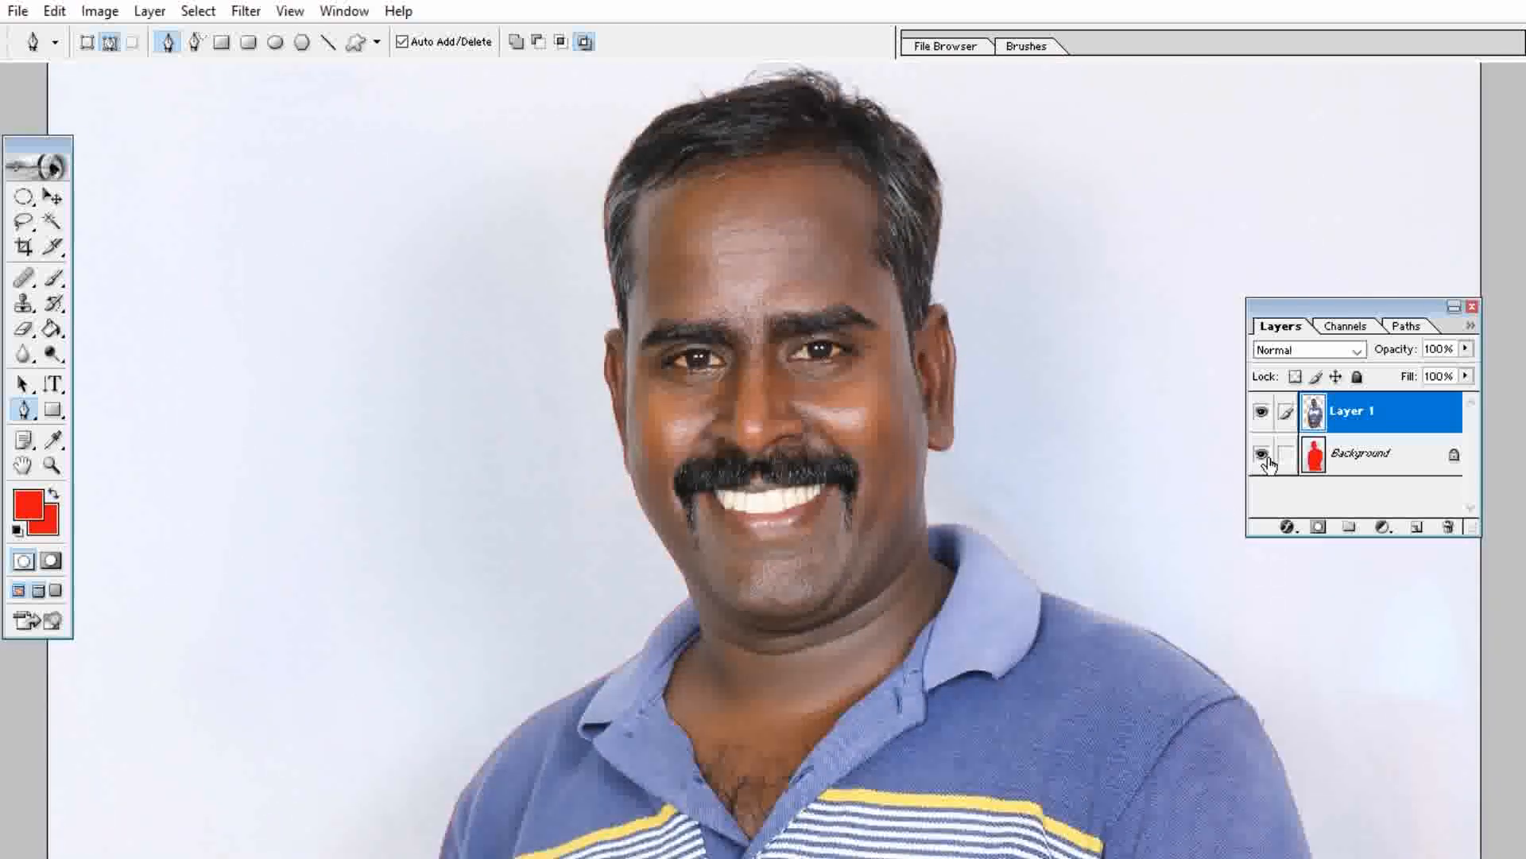
pyautogui.click(1261, 454)
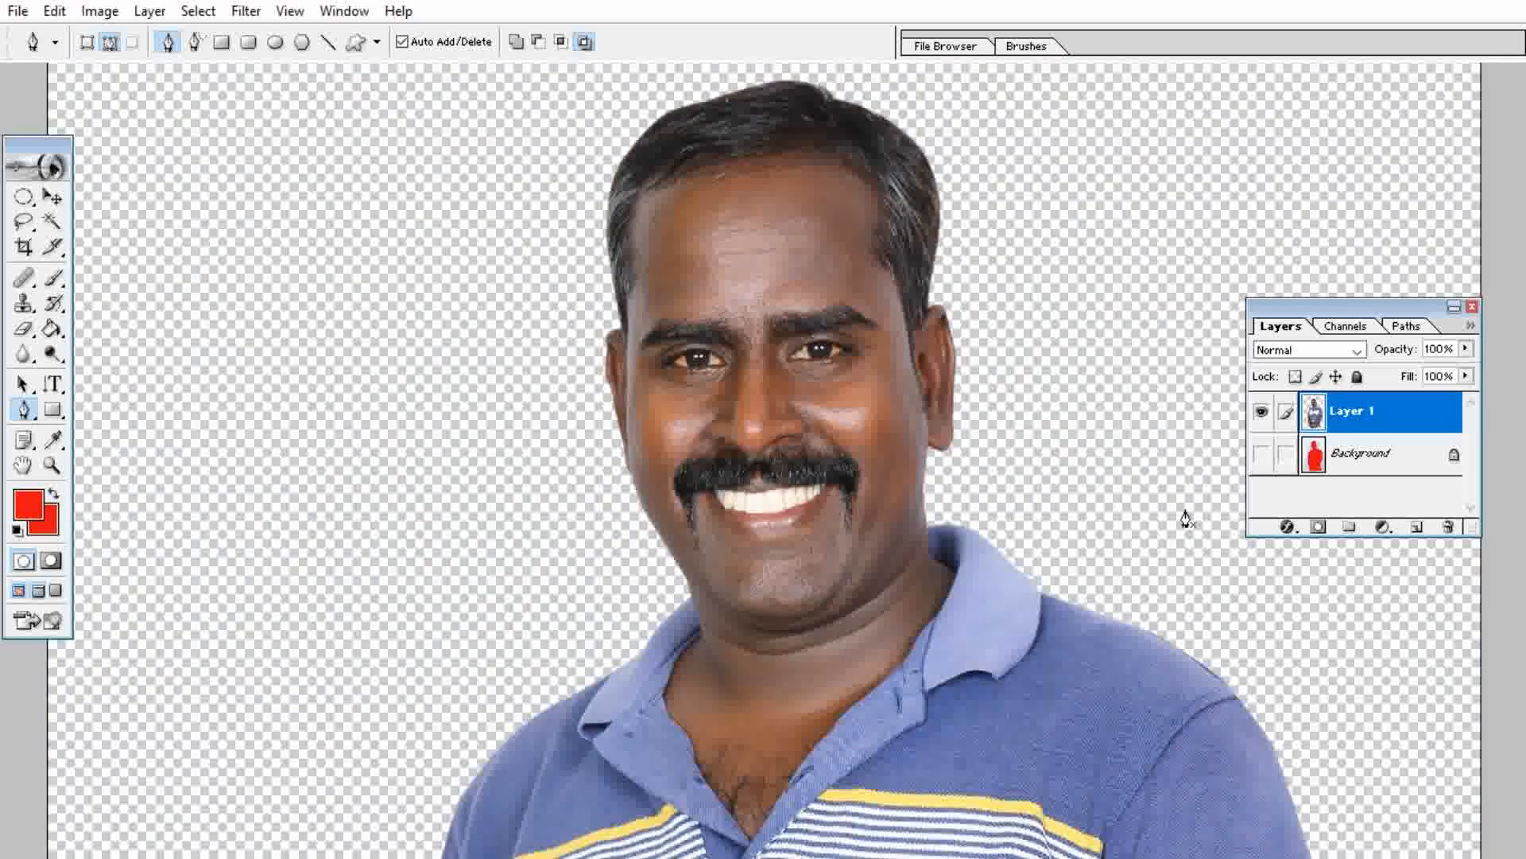
pyautogui.keyDown('ctrl'); pyautogui.keyDown('alt'); pyautogui.click(957, 402); pyautogui.keyUp('alt'); pyautogui.keyUp('ctrl')
pyautogui.keyDown('ctrl'); pyautogui.keyDown('alt'); pyautogui.click(957, 402); pyautogui.keyUp('alt'); pyautogui.keyUp('ctrl')
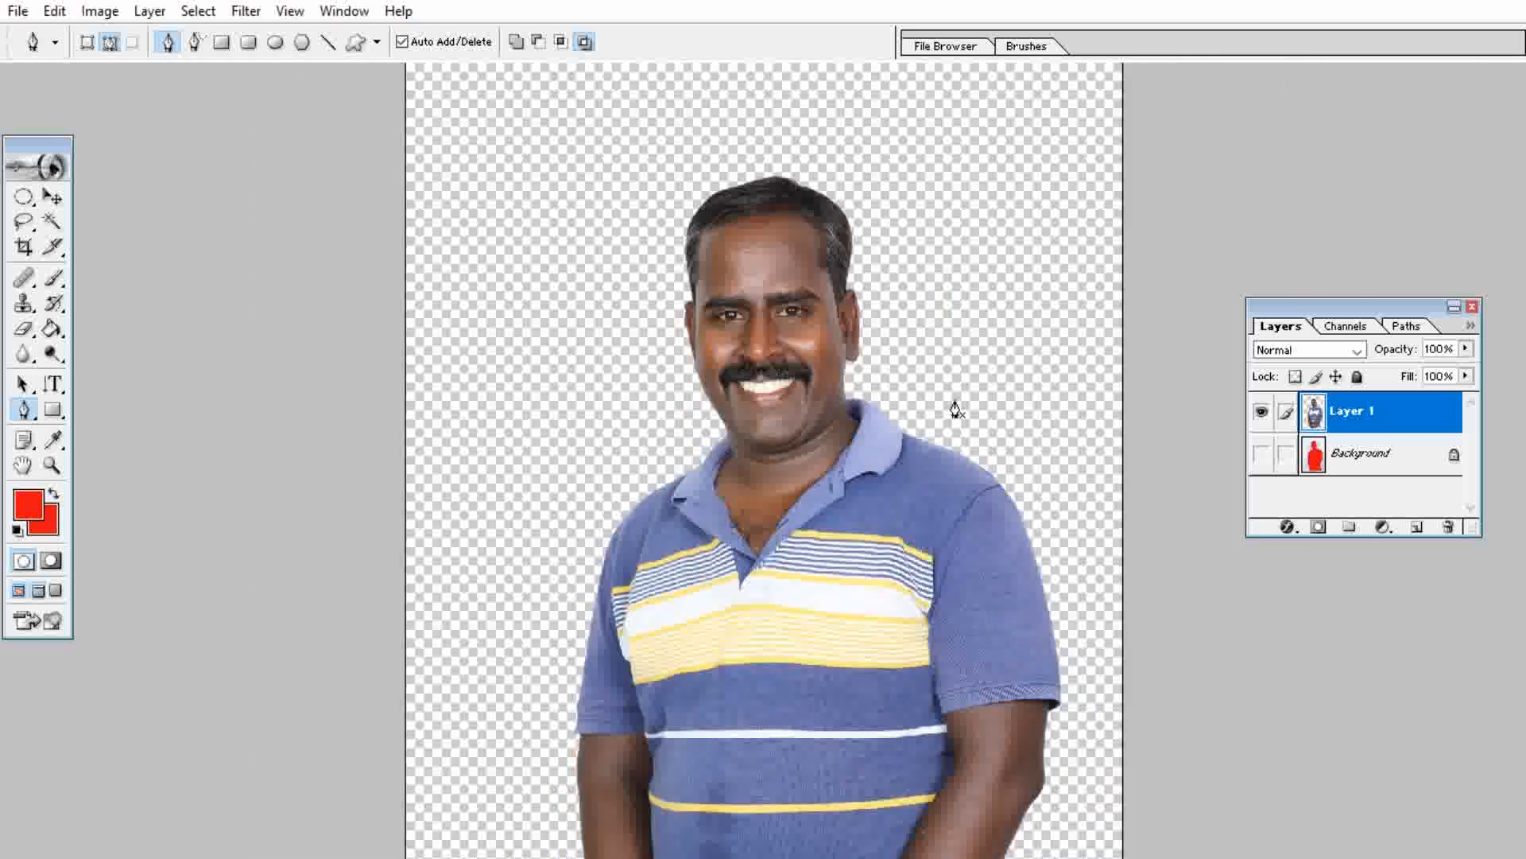
pyautogui.keyDown('ctrl'); pyautogui.keyDown('alt'); pyautogui.click(957, 400); pyautogui.keyUp('alt'); pyautogui.keyUp('ctrl')
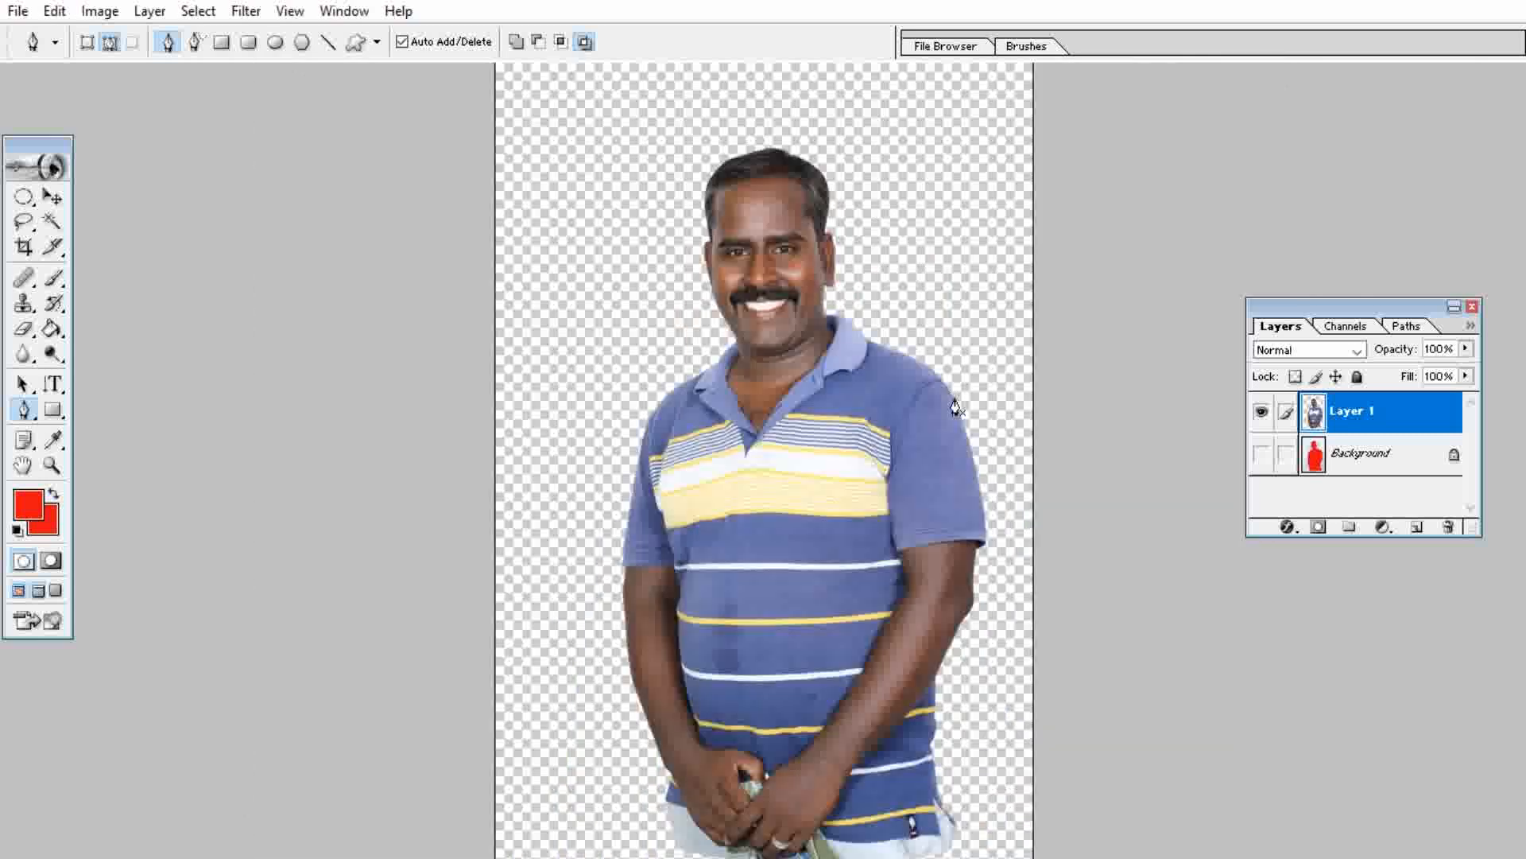